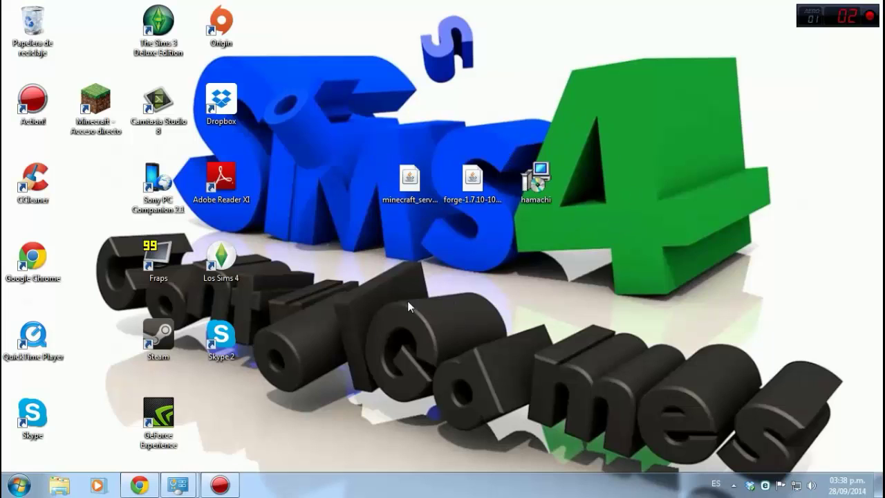
left_click_drag(529, 197, 590, 197)
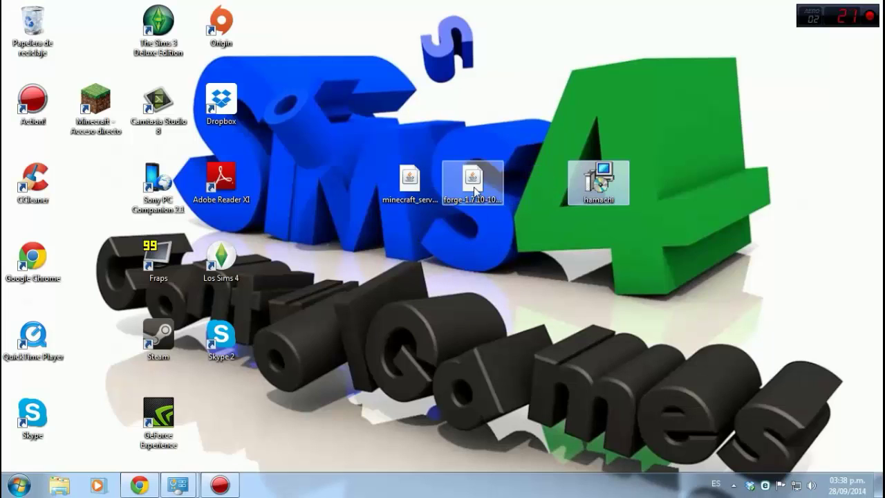
left_click(473, 181)
mouse_move(473, 183)
left_mouse_down()
mouse_move(535, 183)
mouse_move(465, 189)
left_mouse_up()
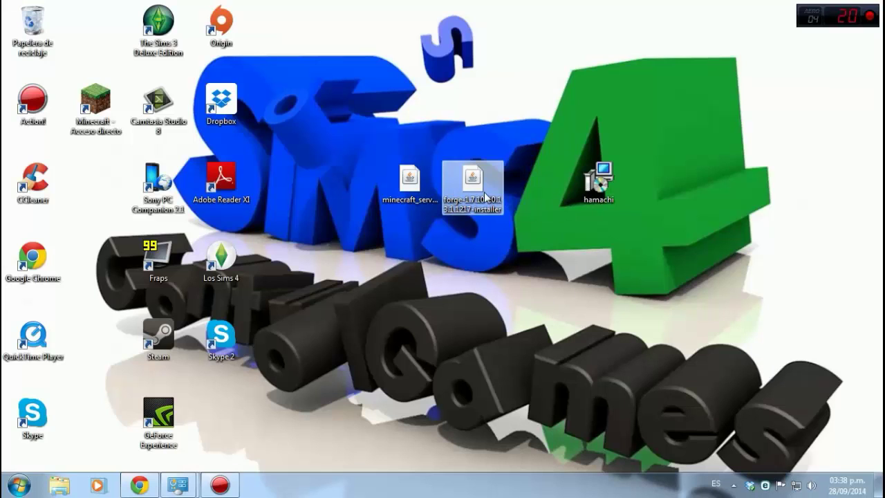
left_click_drag(605, 188, 528, 196)
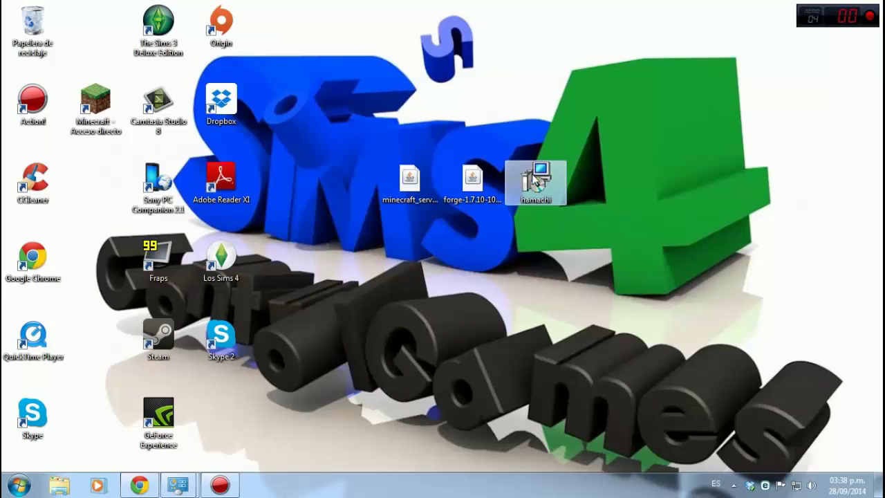
left_click(473, 179)
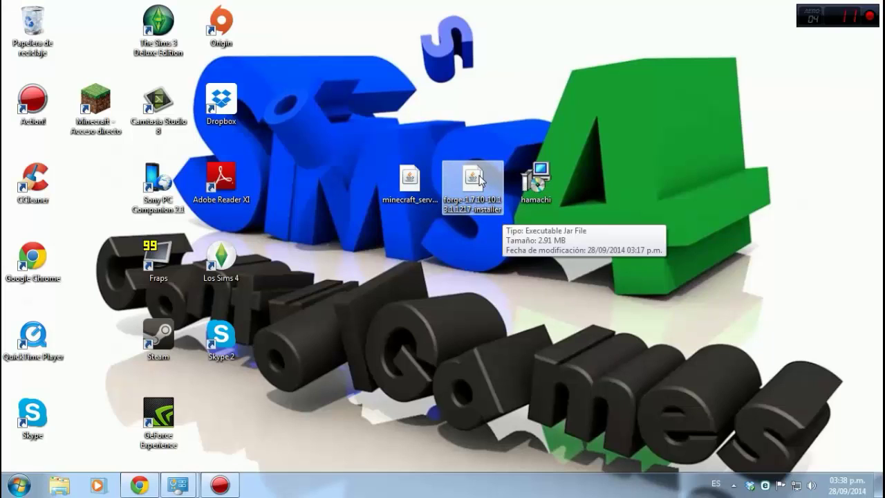
left_click(413, 190)
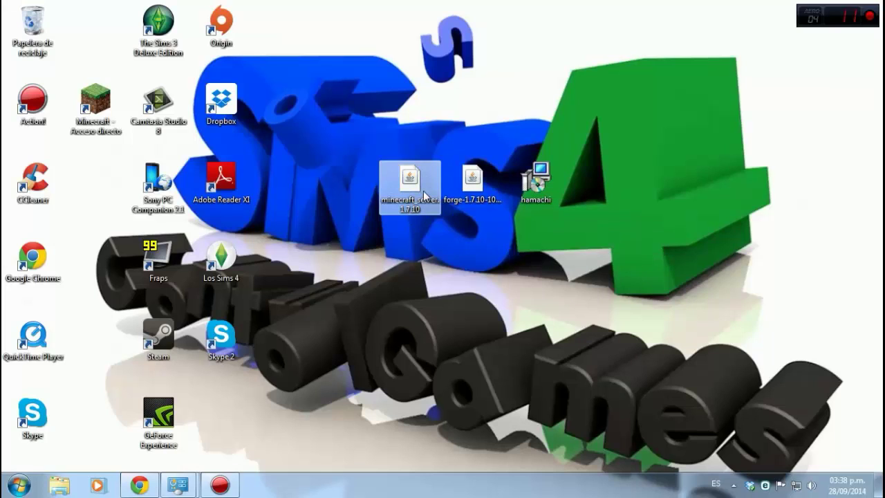
Step: Switch to Chrome and examine the Minecraft Forge 1.7.10 installer downloads on files.minecraftforge.net
left_click(142, 484)
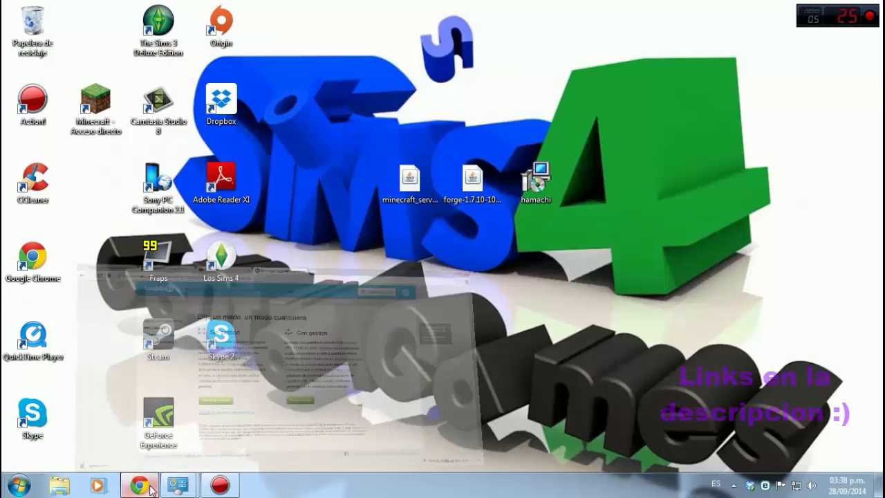
left_click(48, 9)
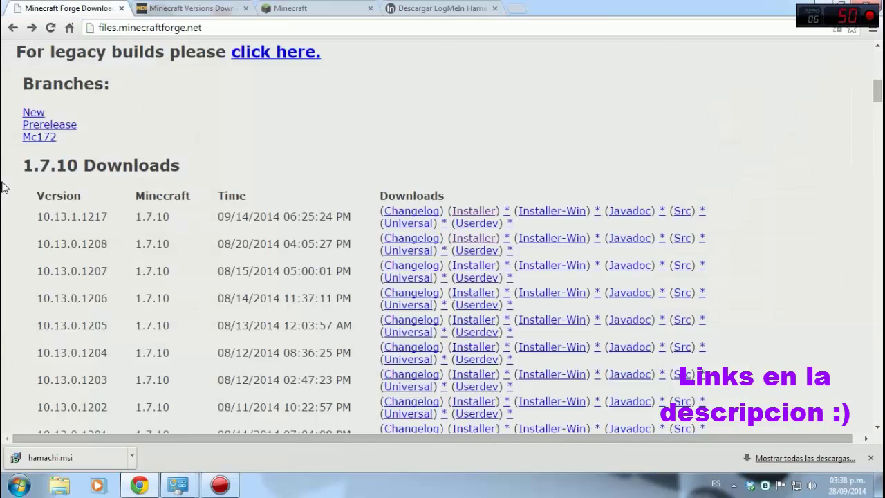
scroll(286, 143, "down", 10)
scroll(3, 287, "up", 14)
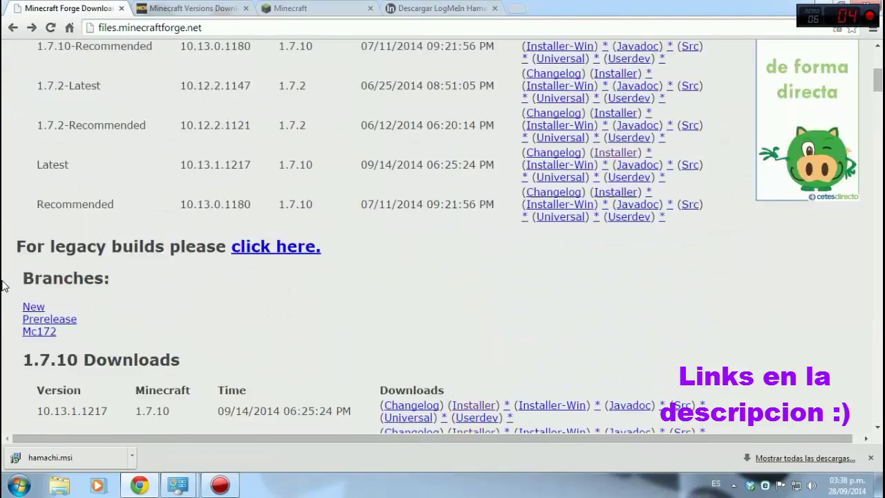
scroll(2, 283, "down", 6)
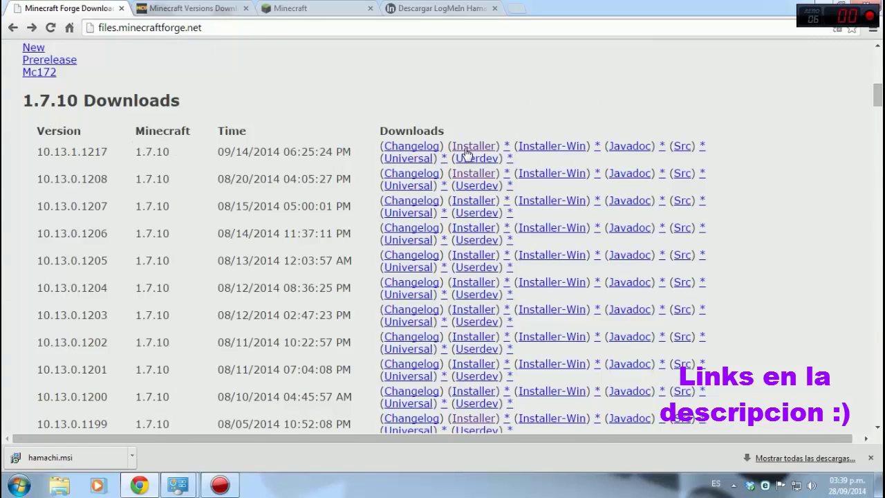
scroll(512, 221, "up", 3)
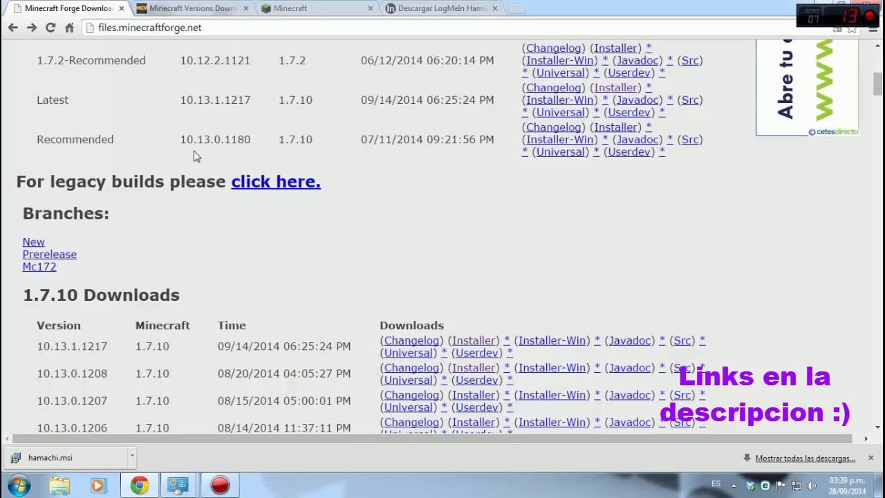
Step: Review the Minecraft server downloads on mcversions.net and minecraft.net, locating the 1.7.10 server JAR among the stable releases
left_click(196, 13)
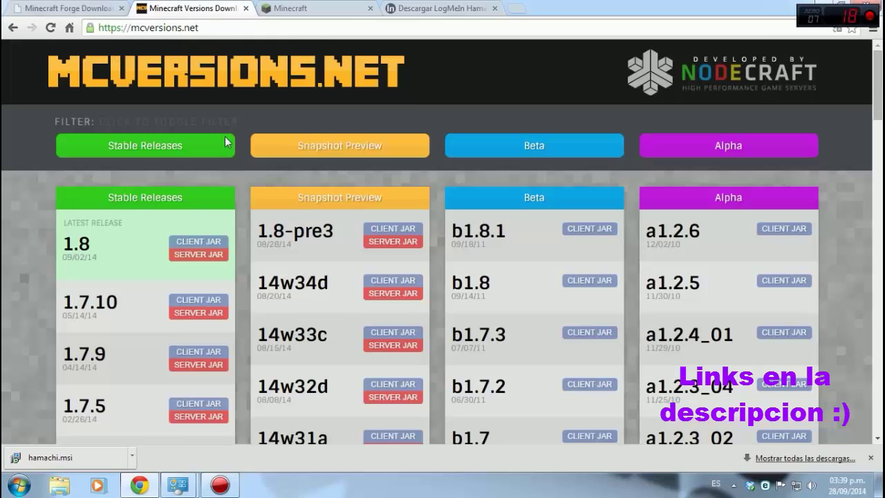
scroll(21, 269, "down", 2)
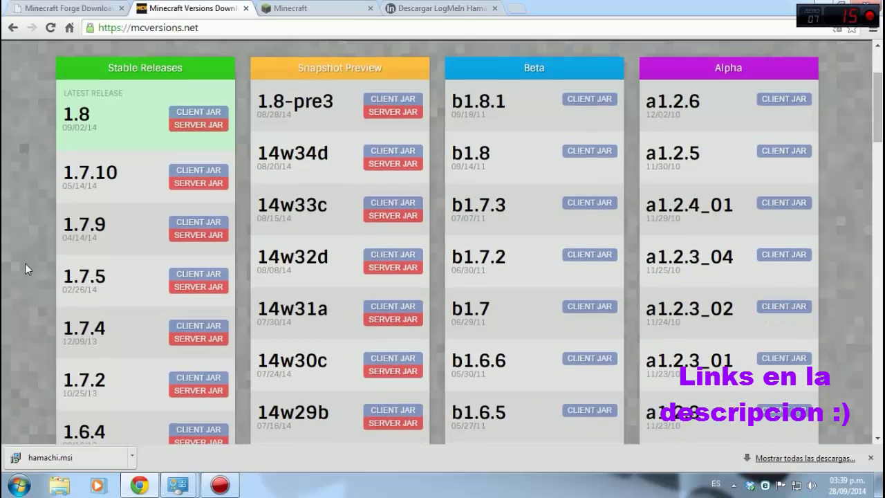
left_click(298, 9)
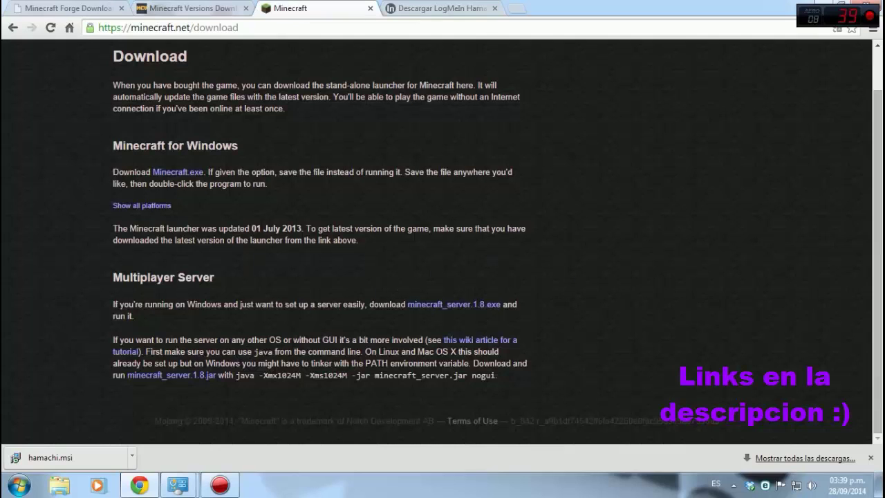
scroll(518, 253, "up", 2)
scroll(624, 261, "down", 2)
left_click(195, 10)
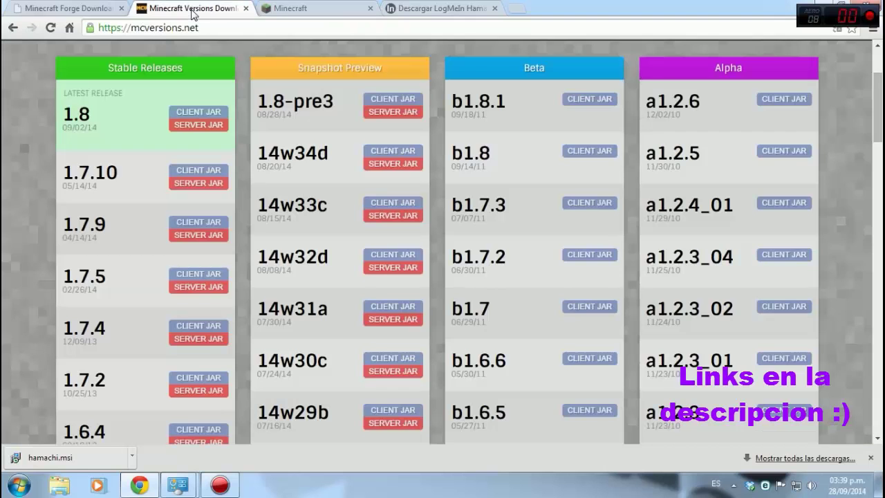
scroll(68, 179, "down", 15)
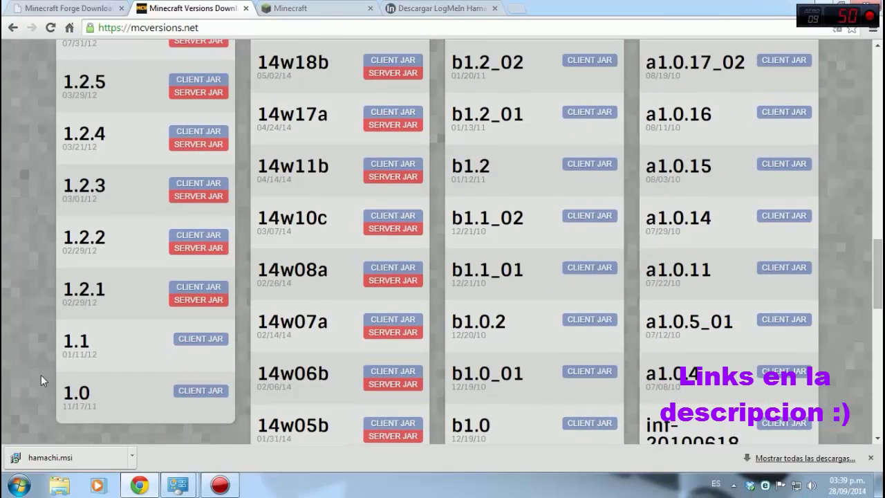
scroll(41, 374, "up", 15)
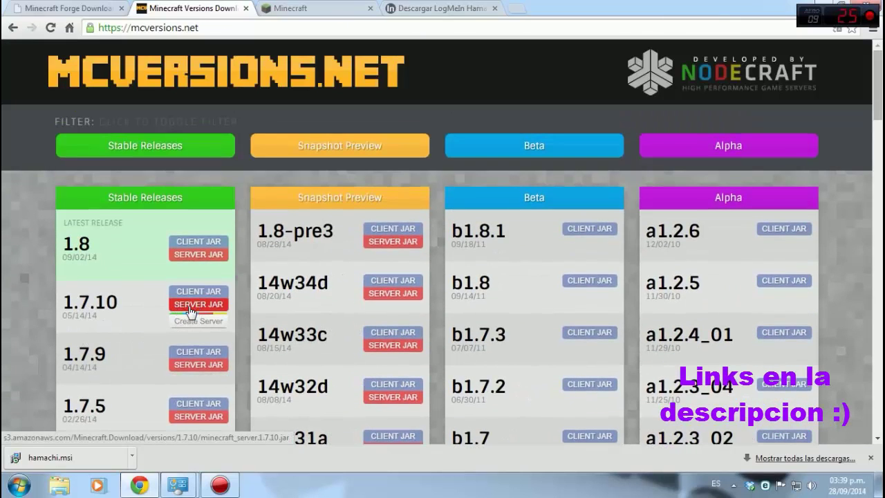
Step: On the LogMeIn Hamachi page, try the unmanaged download without accepting the export terms, and restore the acceptance before minimizing the browser
left_click(441, 8)
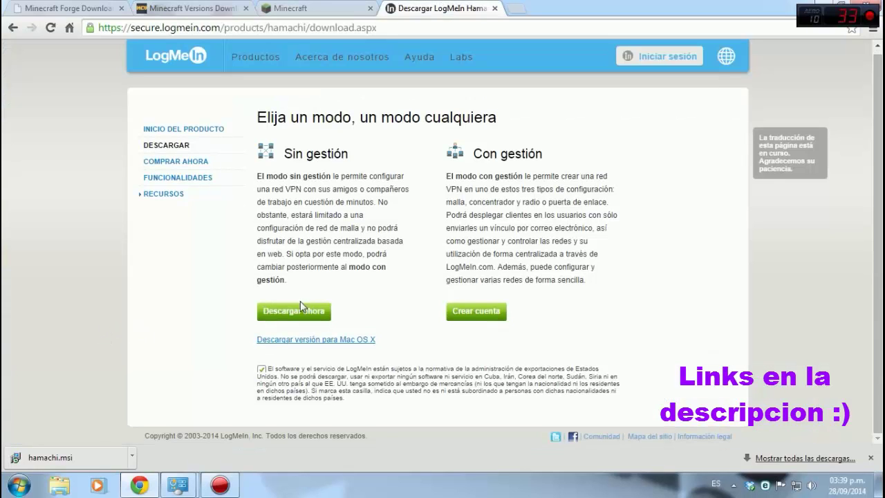
left_click(260, 369)
left_click(294, 312)
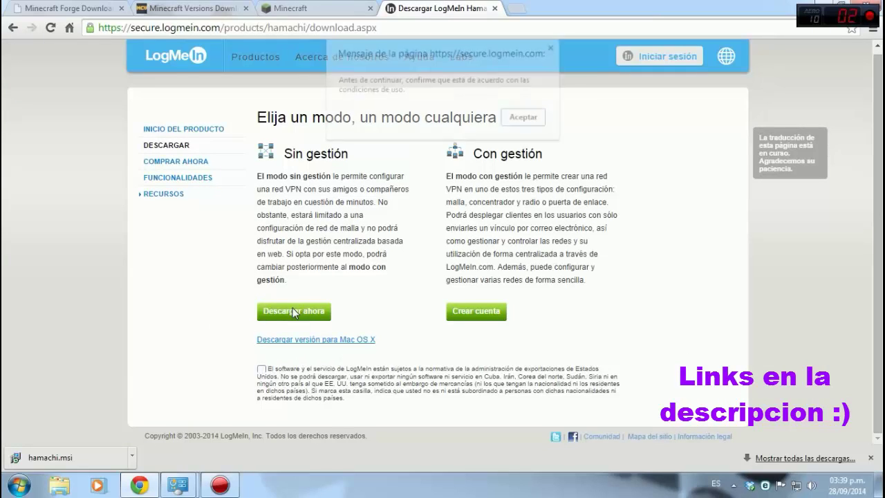
left_click(553, 48)
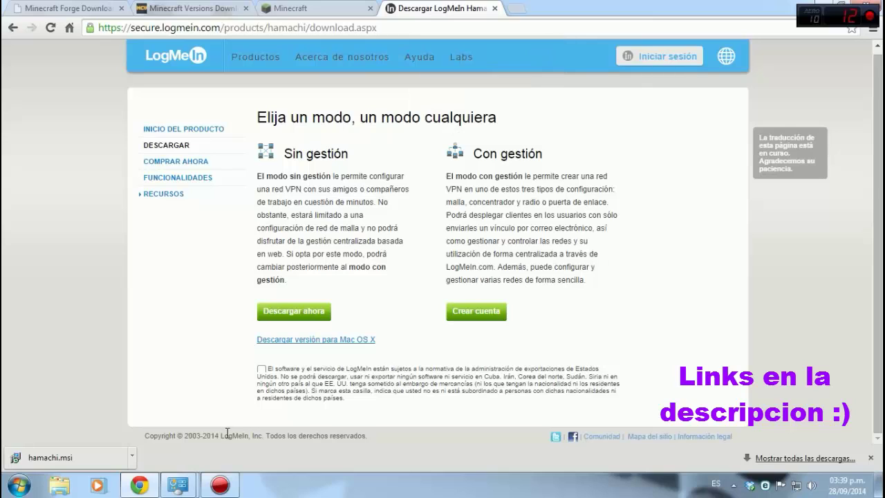
left_click(262, 369)
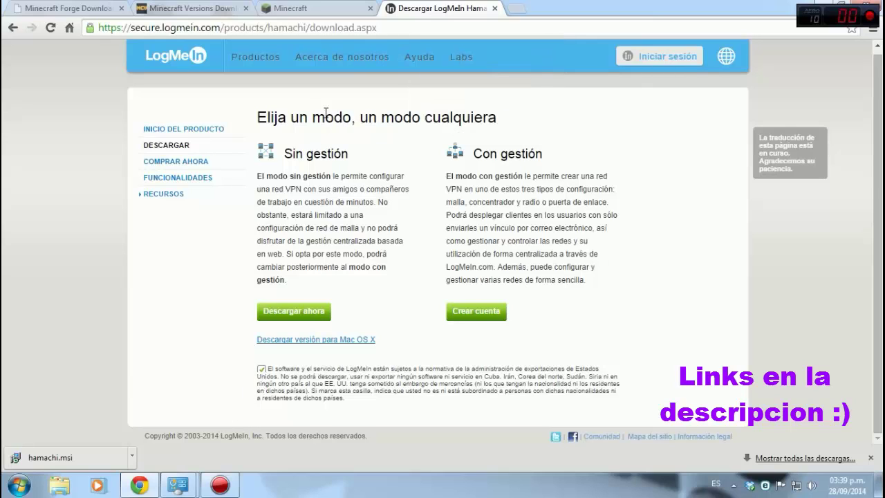
left_click(824, 4)
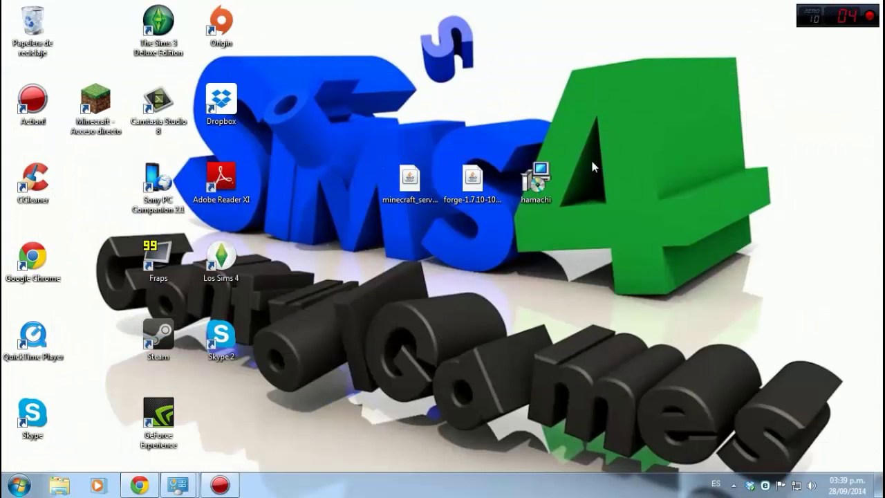
Step: Install LogMeIn Hamachi from the desktop installer in Spanish with the default folder and options, and launch it on finishing
double_click(533, 175)
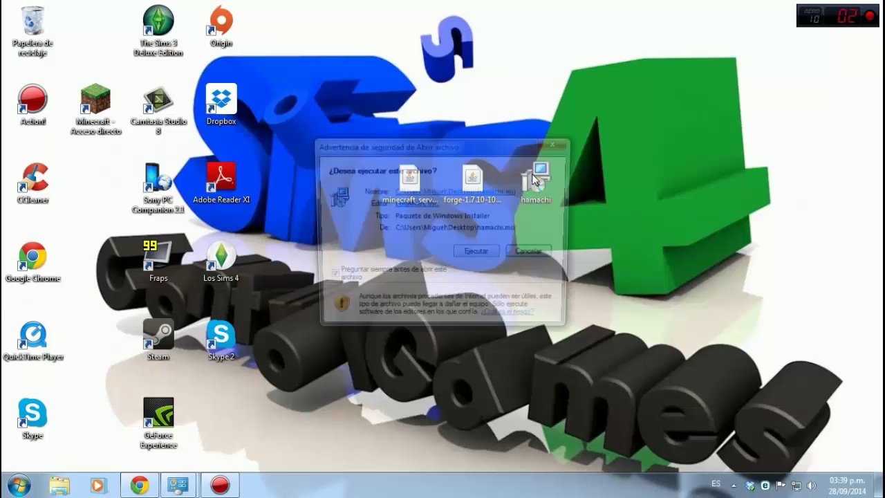
left_click(476, 253)
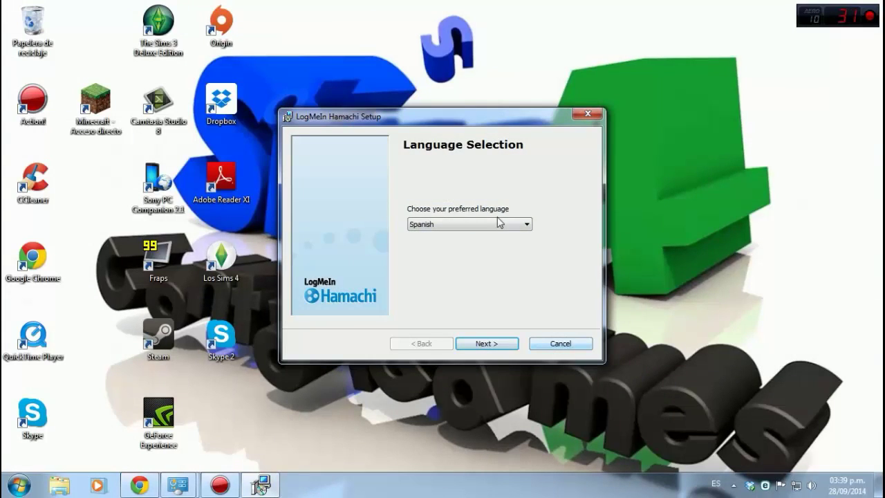
left_click(483, 345)
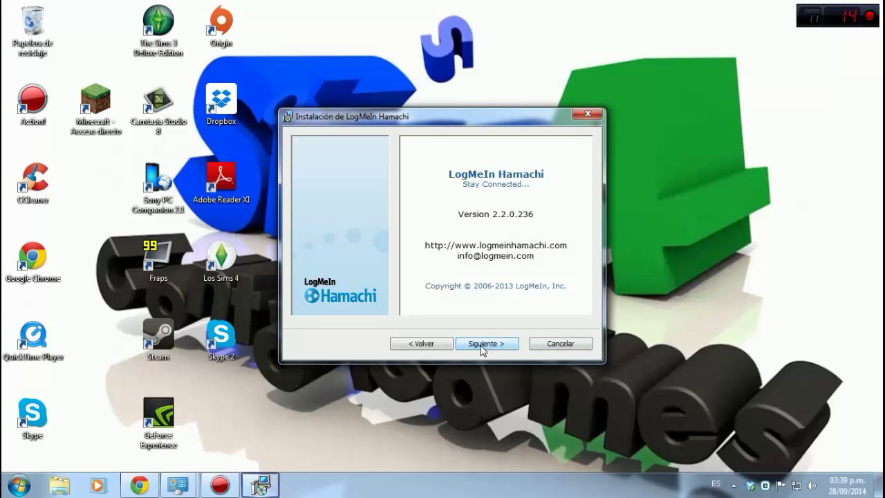
left_click(487, 344)
left_click(489, 344)
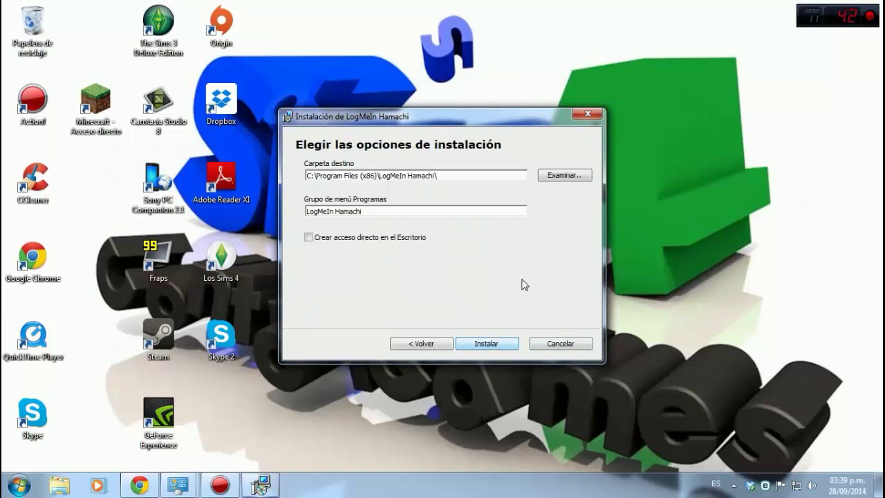
left_click(477, 348)
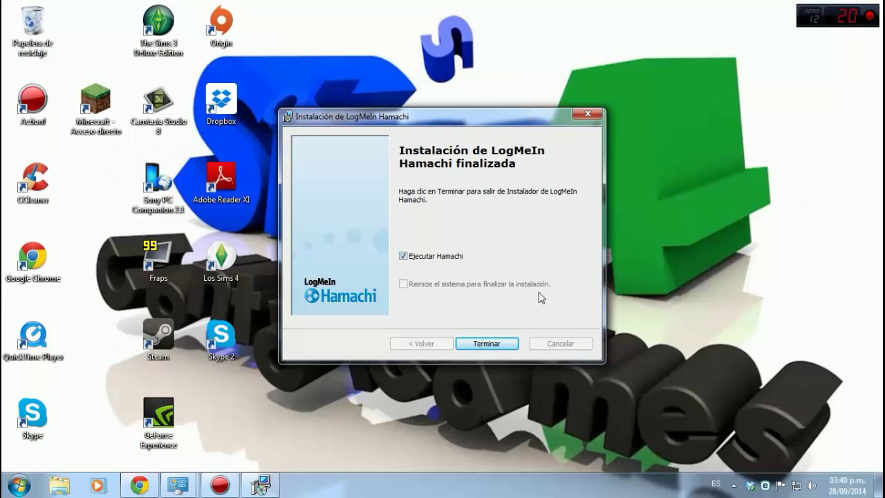
left_click(487, 344)
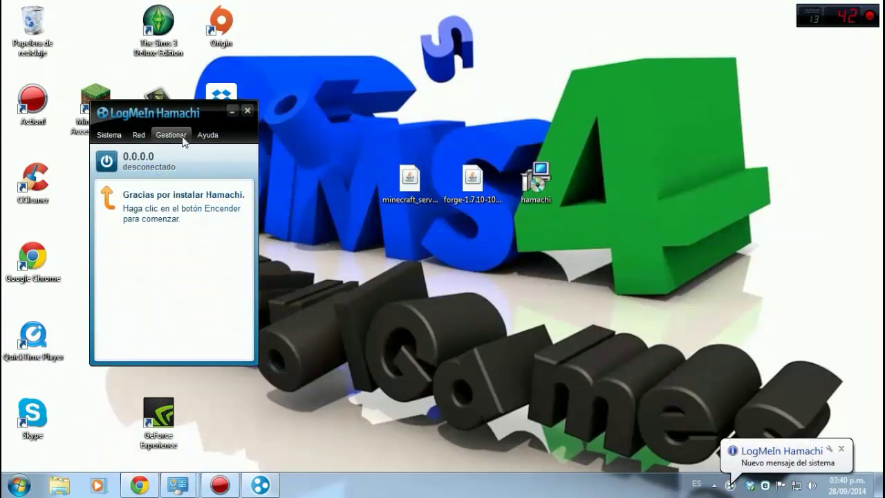
Step: Power on Hamachi and register this computer as a client named PC
left_click_drag(174, 115, 410, 89)
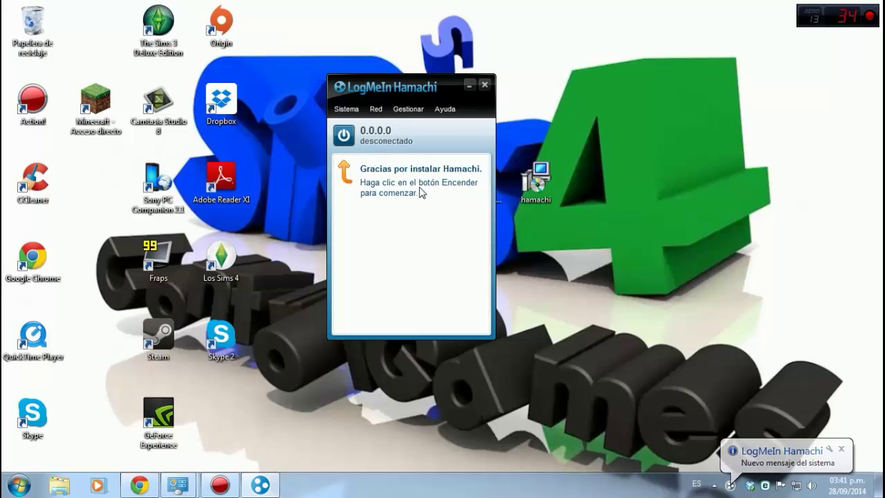
left_click(343, 134)
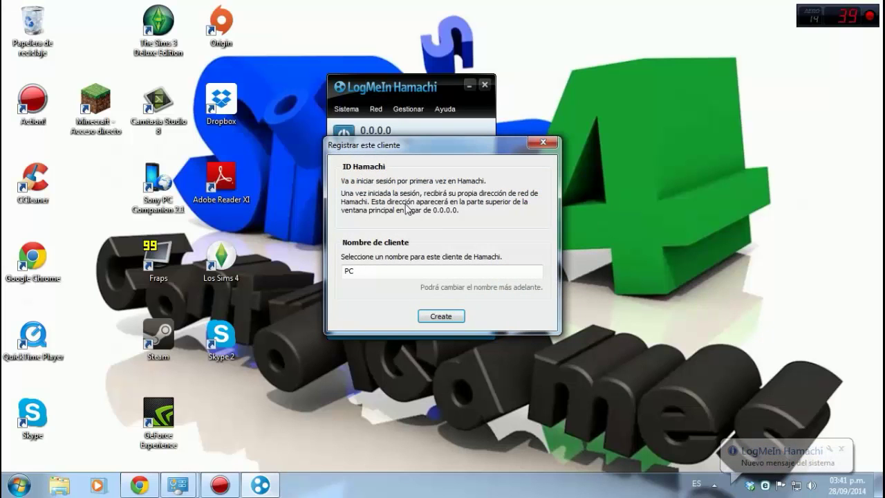
left_click(441, 317)
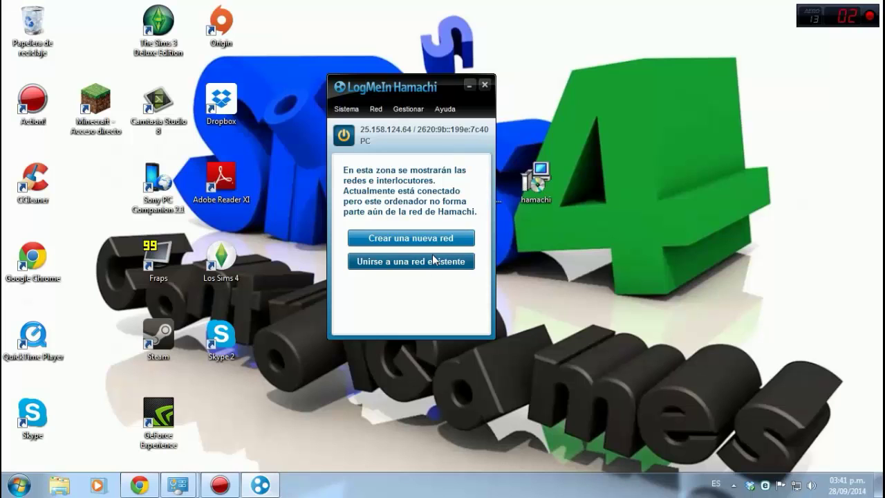
Step: Create a new Hamachi network with the ID Controlred, entering and confirming the network password
left_click(430, 238)
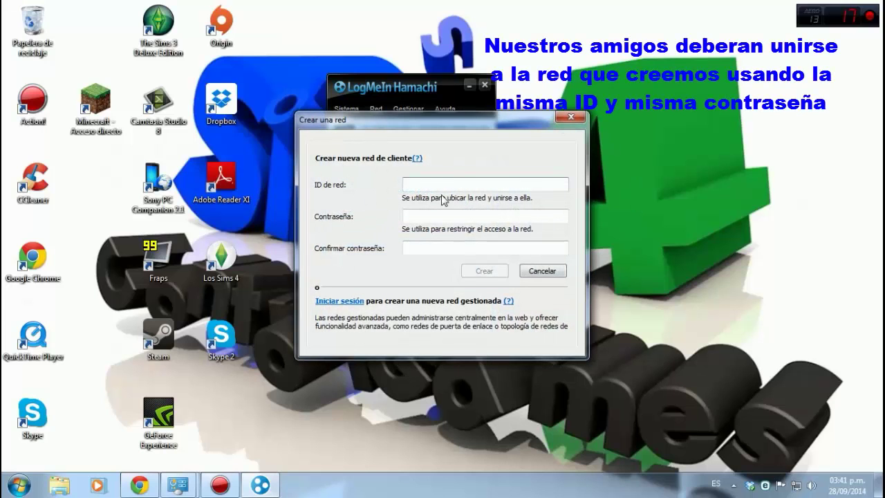
left_click(437, 184)
type("Controlred")
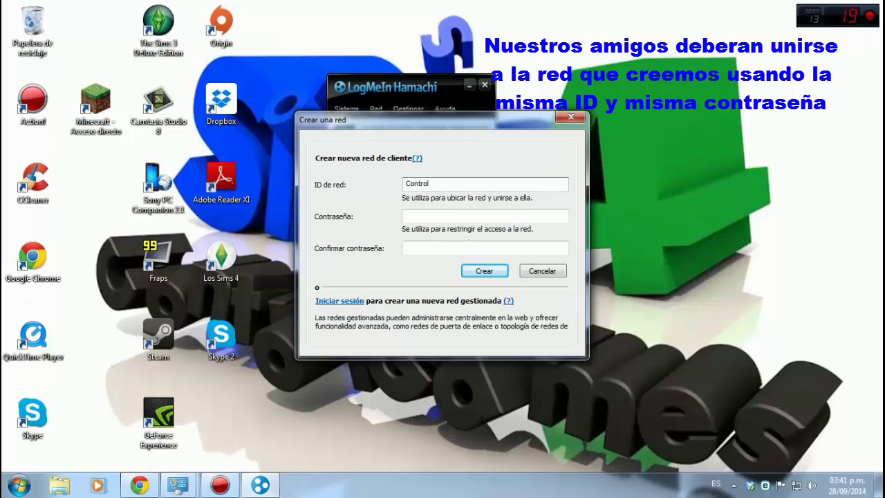
left_click(446, 214)
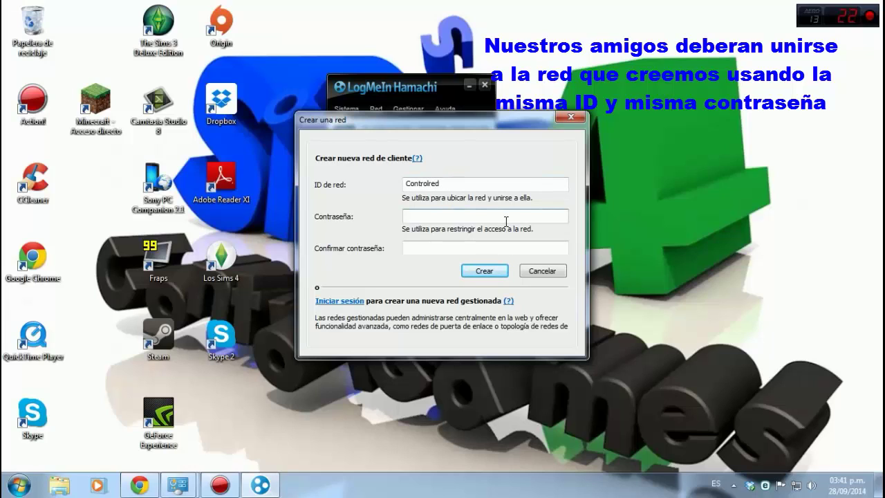
key("Tab")
type("•")
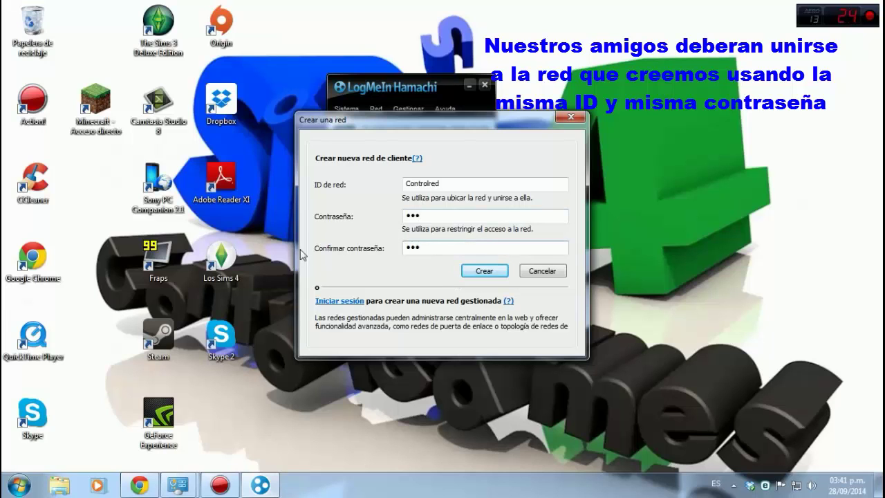
left_click(484, 271)
left_click_drag(398, 88, 275, 96)
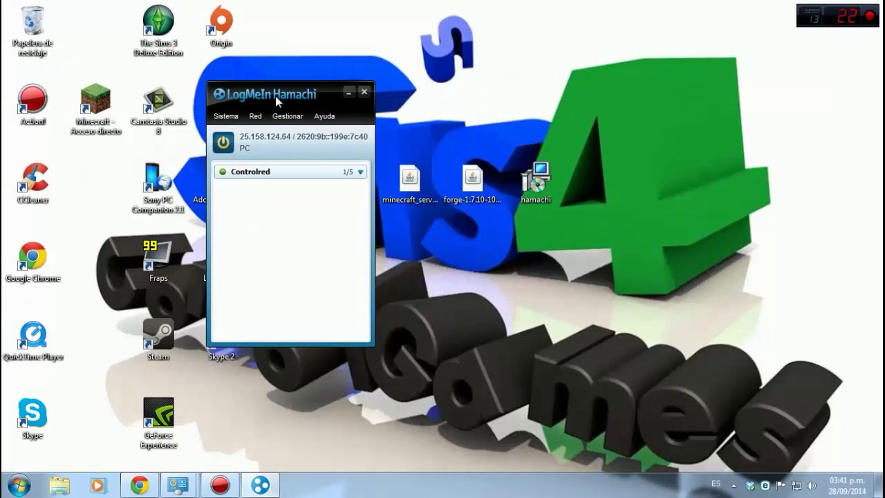
Step: Minimize the Hamachi window and create a new folder on the desktop, keeping the default name Nueva carpeta
mouse_move(279, 179)
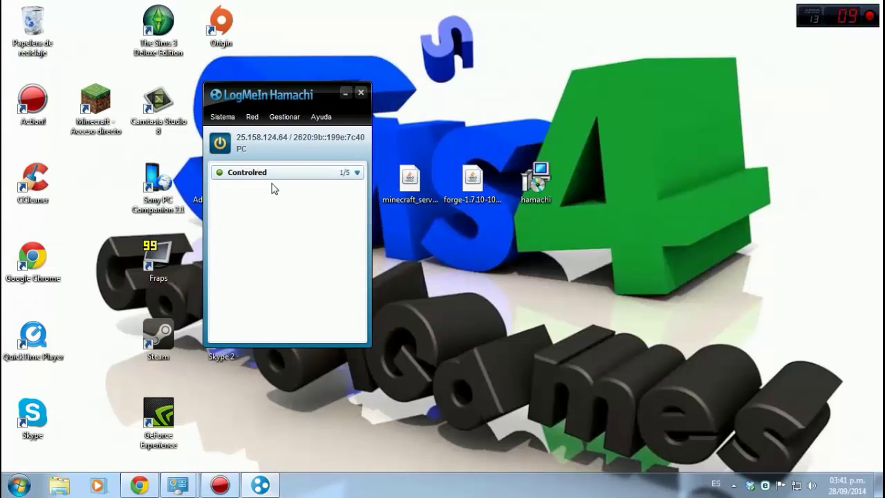
left_click(345, 95)
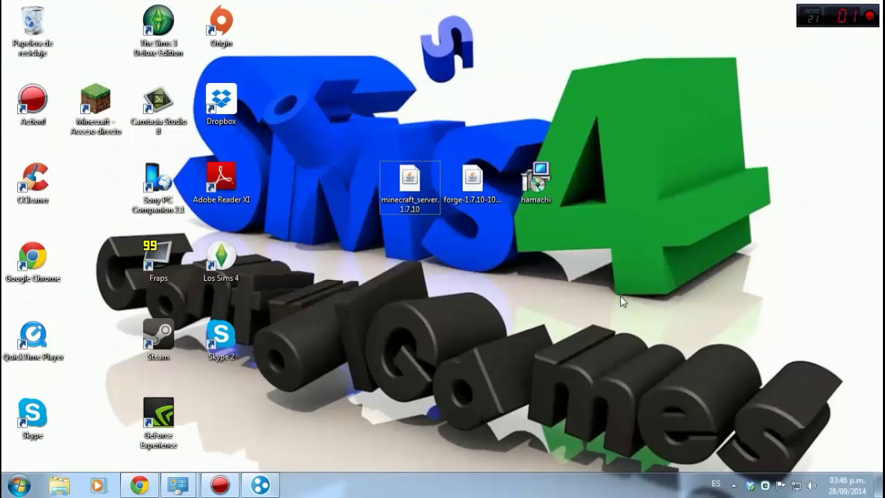
right_click(460, 271)
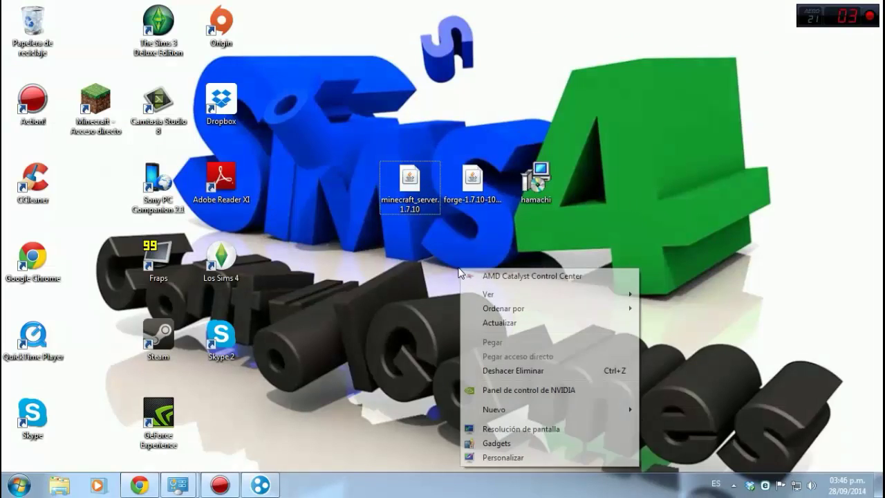
left_click(466, 241)
right_click(442, 270)
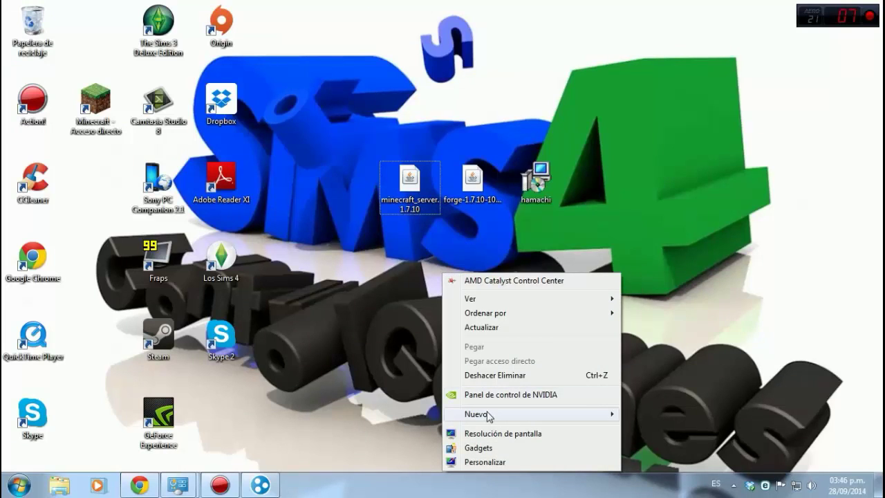
mouse_move(489, 415)
left_click(635, 220)
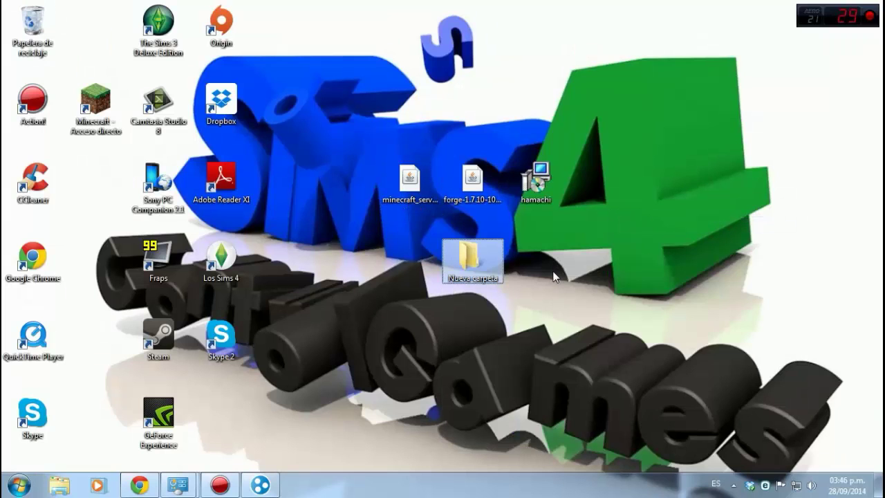
Step: Move the minecraft_server.1.7.10 and Forge installer files into Nueva carpeta, and open that folder in a maximized window
left_click_drag(546, 236, 387, 170)
left_click_drag(472, 181, 466, 256)
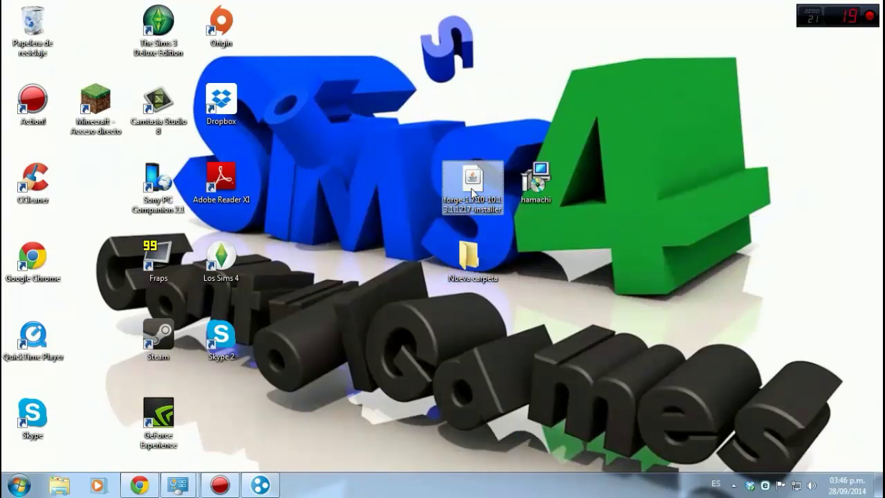
double_click(469, 257)
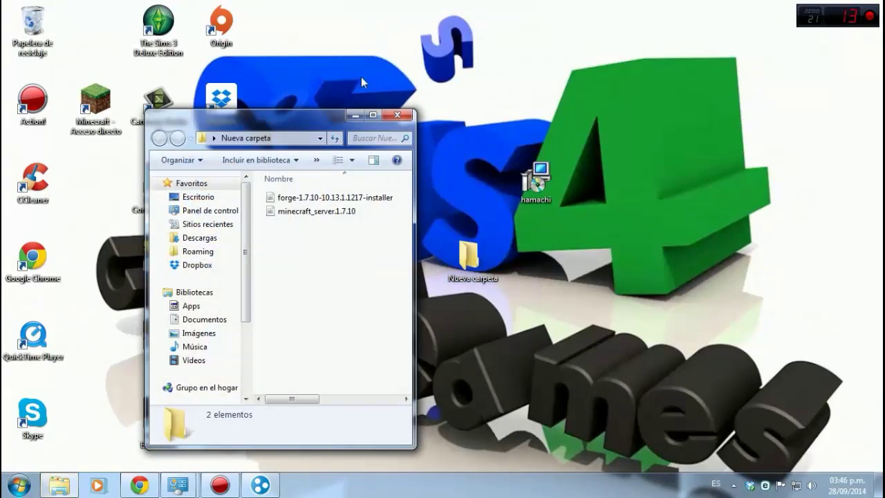
left_click(375, 117)
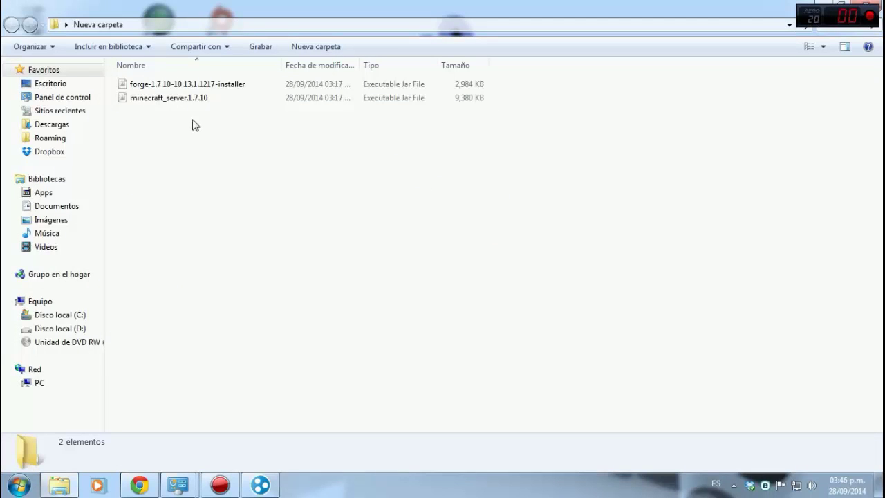
Step: Run minecraft_server.1.7.10 from the folder to generate its initial eula, server and logs items
double_click(184, 100)
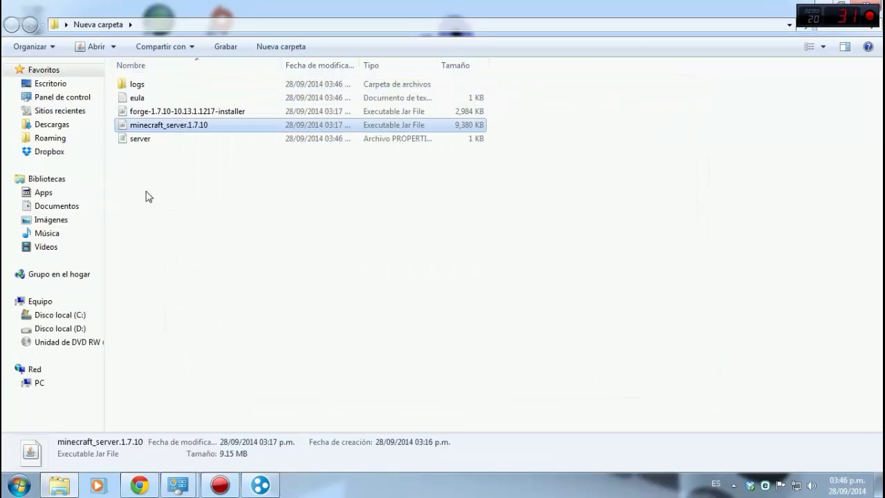
left_click(272, 251)
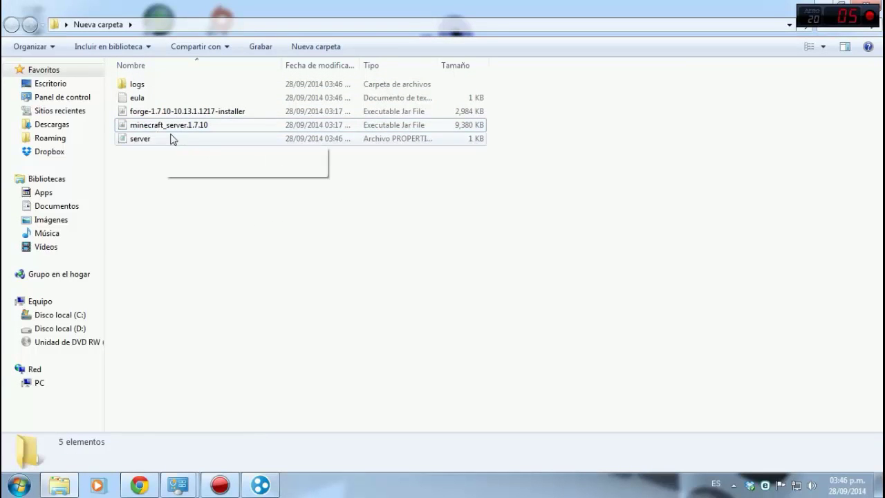
left_click(181, 113)
left_click(168, 137)
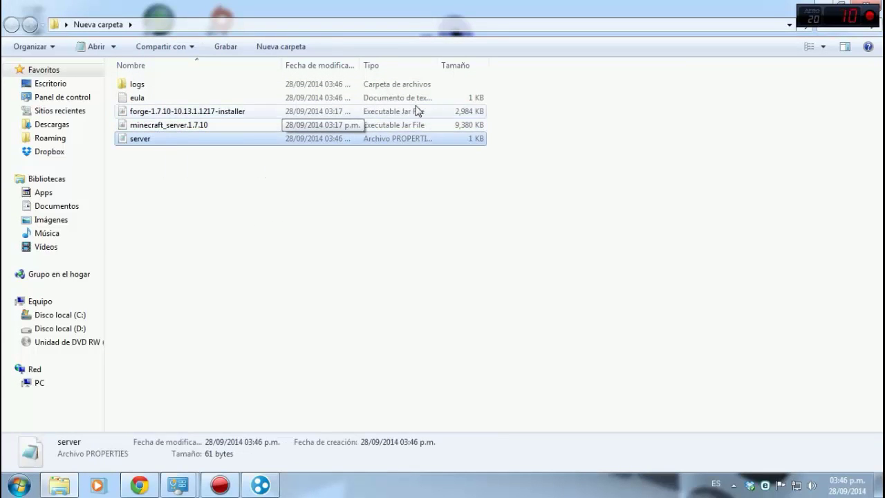
Step: Change the eula file's setting to eula=true, save and close it, and run minecraft_server.1.7.10 again to generate the world
double_click(173, 99)
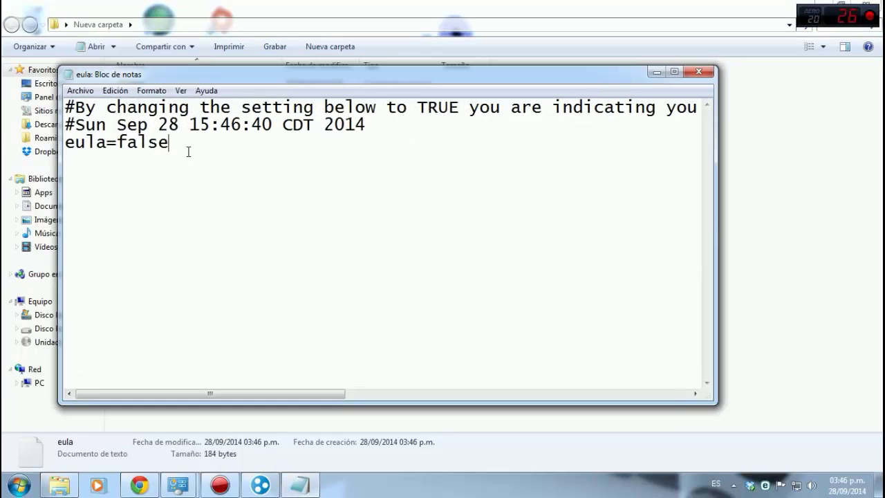
key("BackSpace")
key("BackSpace")
key("BackSpace")
key("BackSpace")
key("BackSpace")
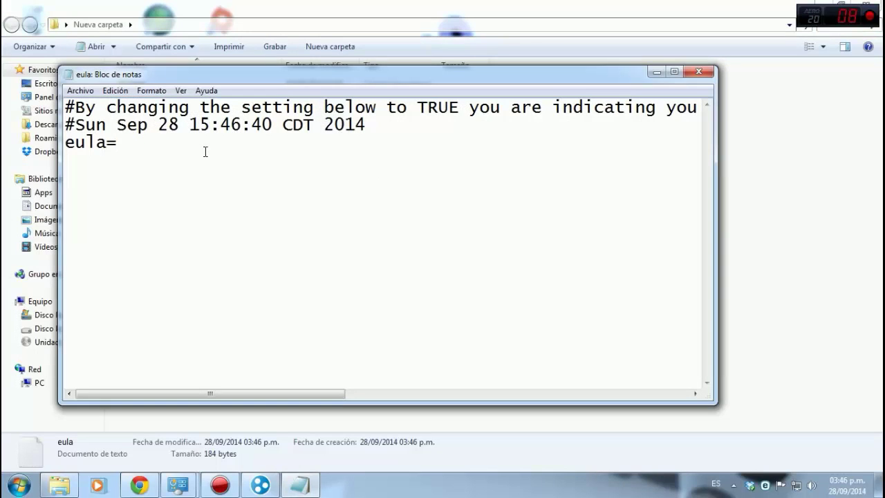
type("Tru")
key("BackSpace")
key("BackSpace")
type("tru")
left_click(706, 76)
left_click(398, 258)
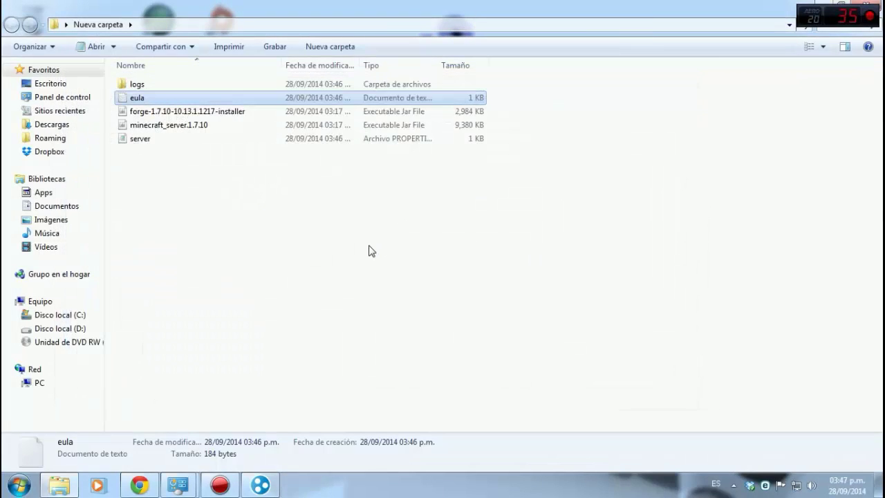
double_click(171, 129)
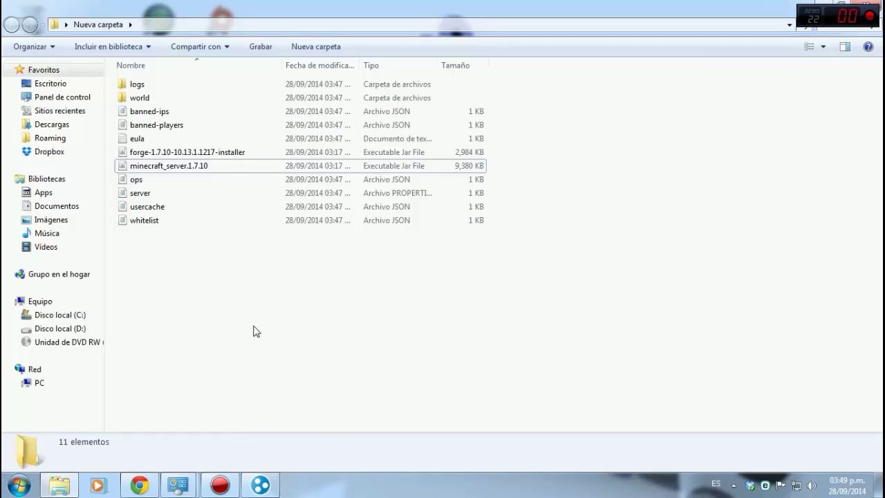
Step: Run the Forge 1.7.10-10.13.1.1217 installer with Install server, targeting the desktop folder Nueva carpeta, and close the installer on completion
left_click(216, 156)
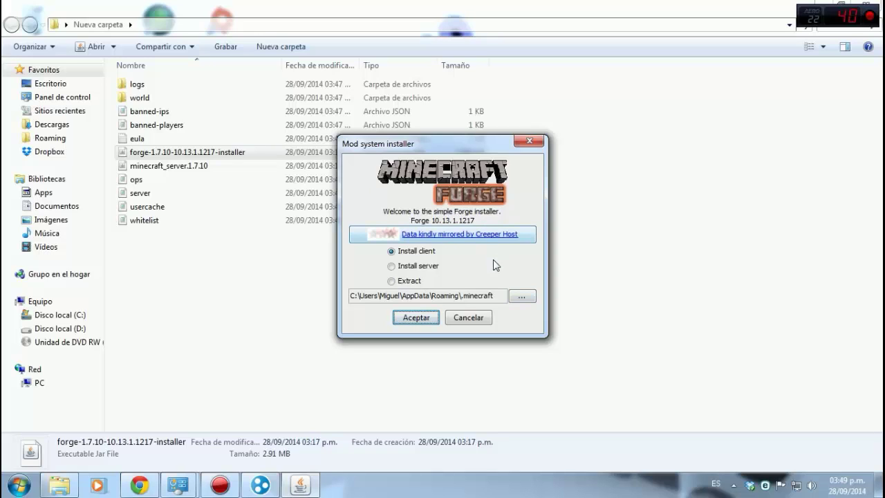
left_click(392, 266)
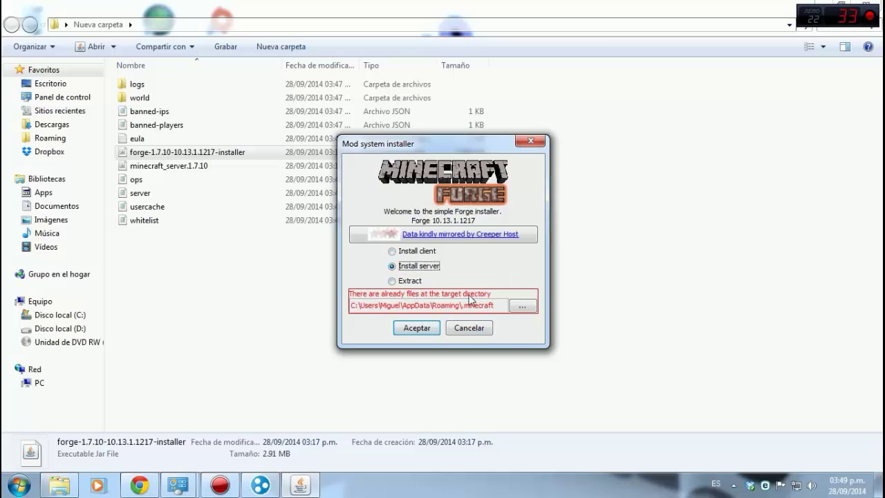
left_click(520, 306)
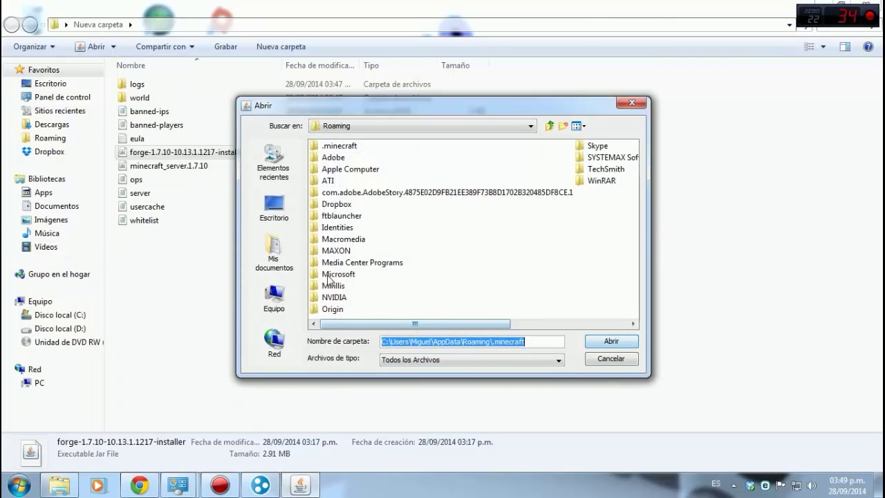
left_click(275, 215)
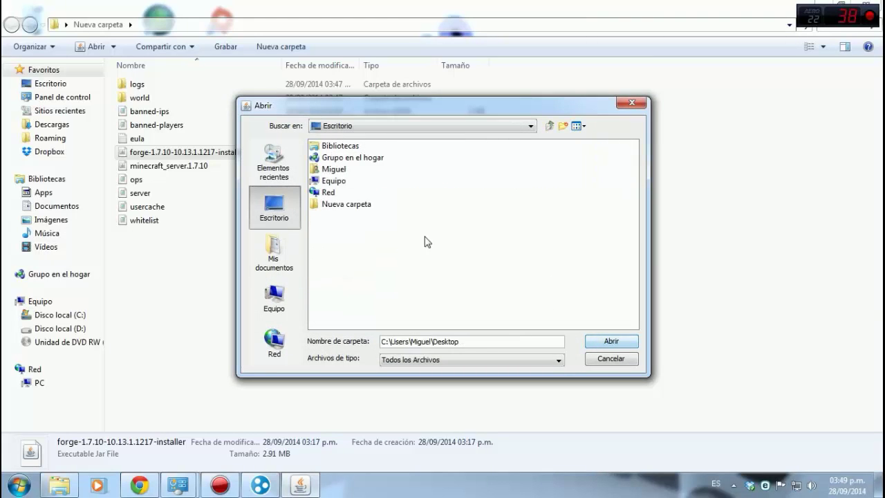
left_click(349, 205)
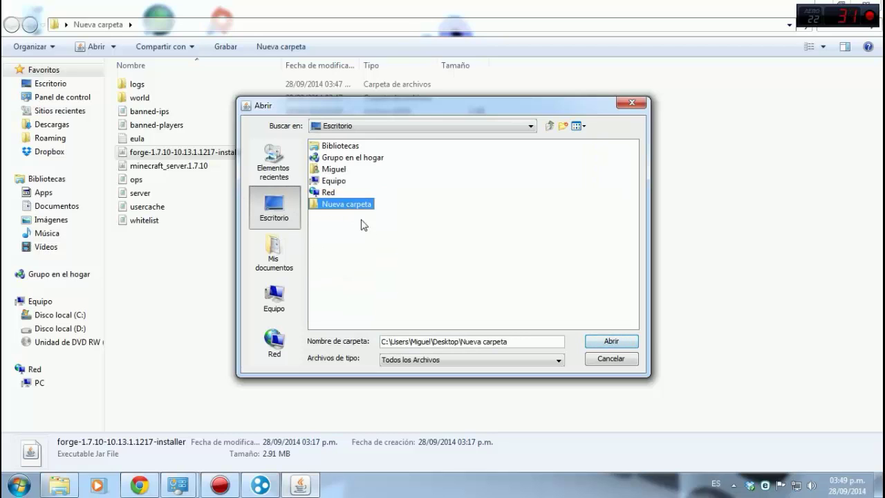
left_click(612, 342)
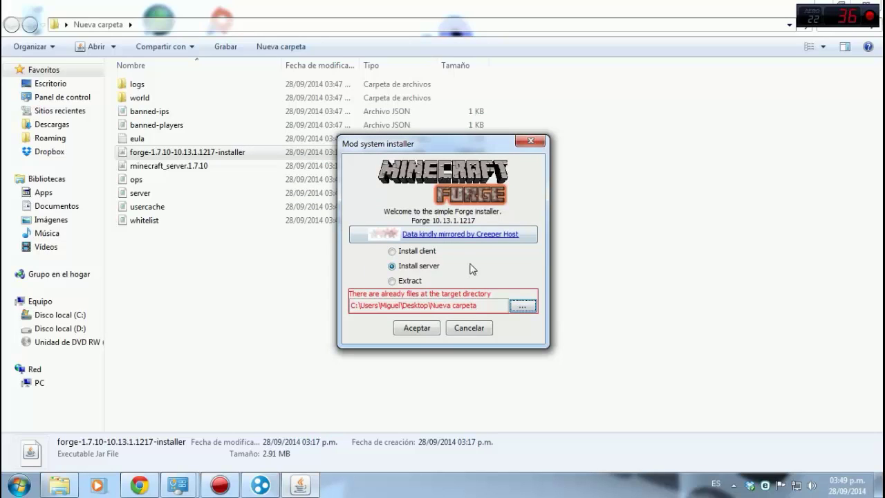
left_click(417, 329)
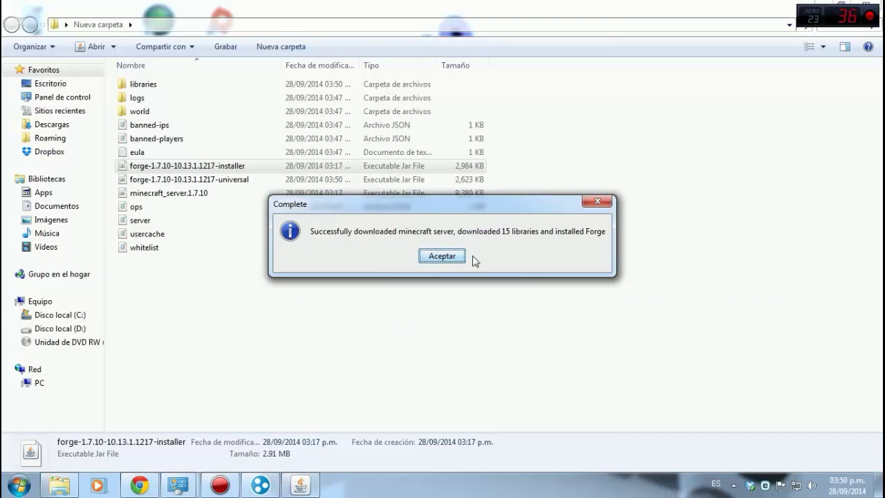
left_click(439, 256)
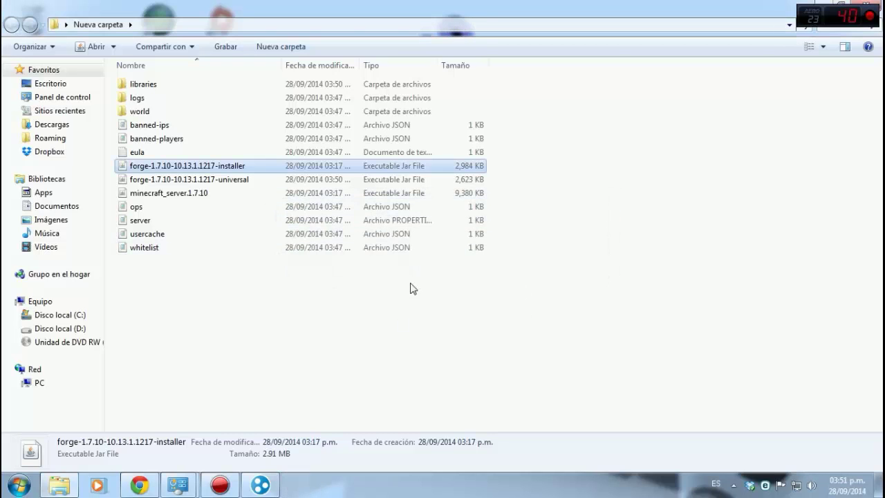
Step: Create a subfolder named mods in the server folder, open it for a look, and return to the server folder
left_click(222, 306)
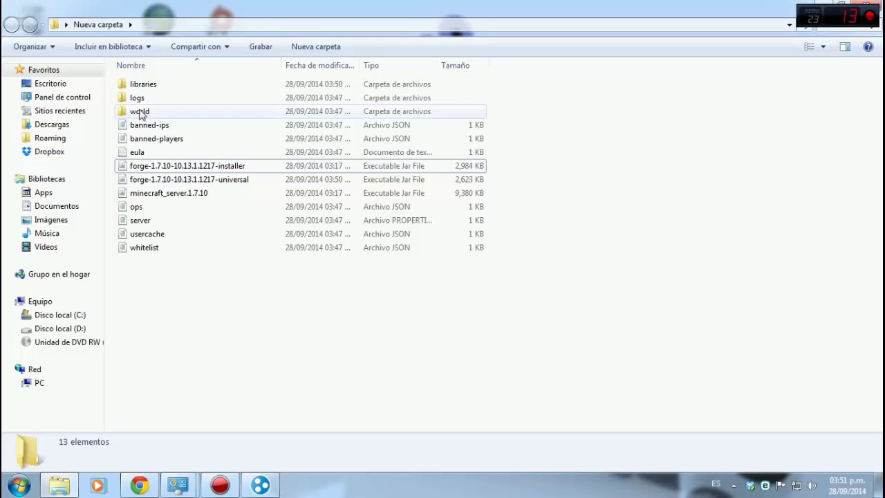
right_click(167, 309)
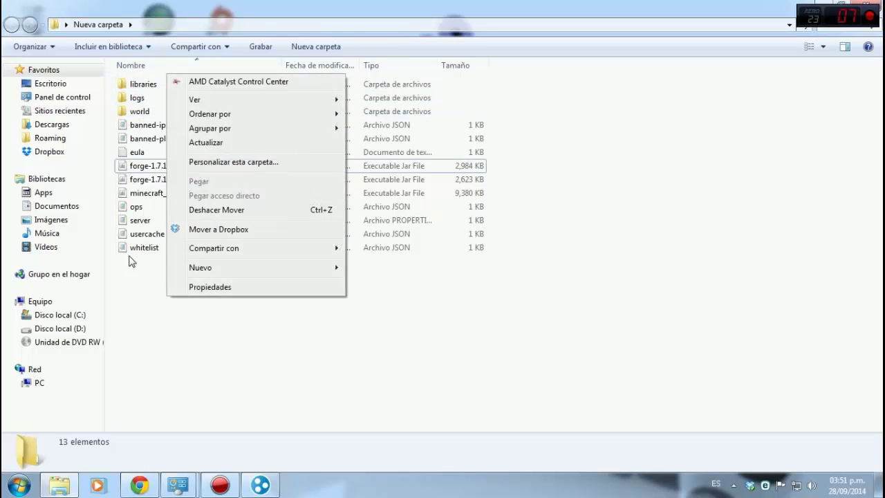
mouse_move(214, 270)
left_click(373, 268)
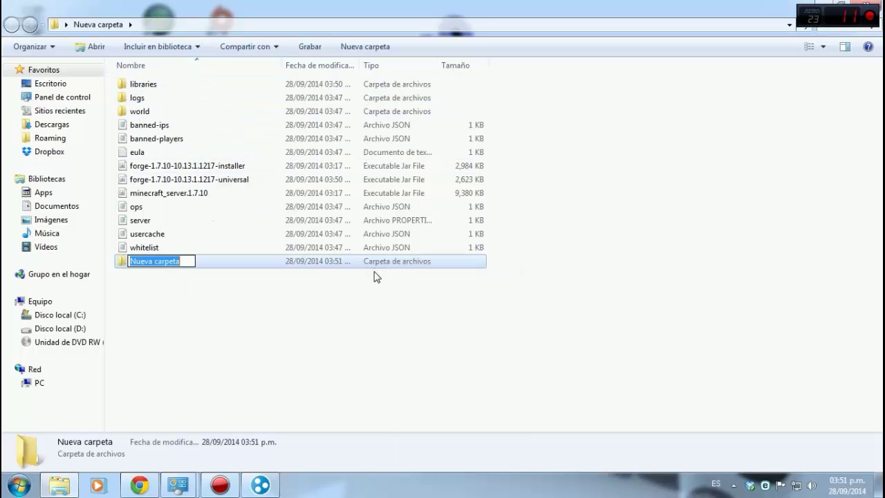
type("mds")
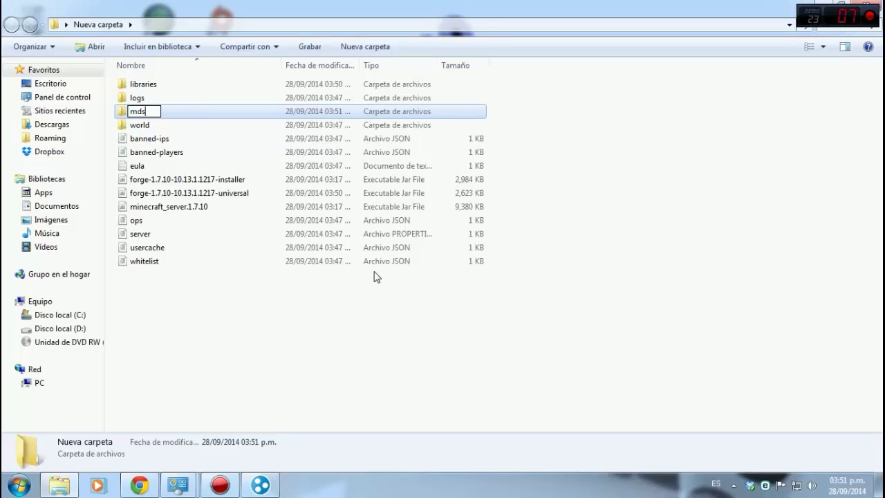
type("ods")
key("Return")
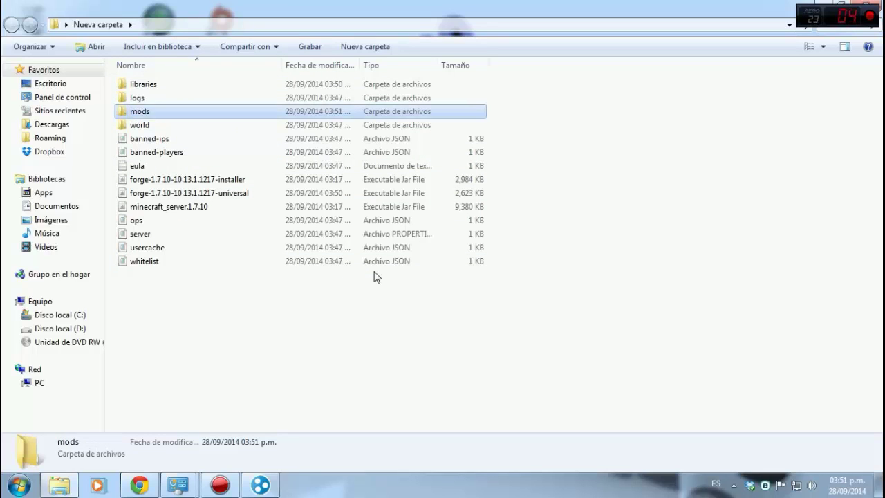
double_click(145, 114)
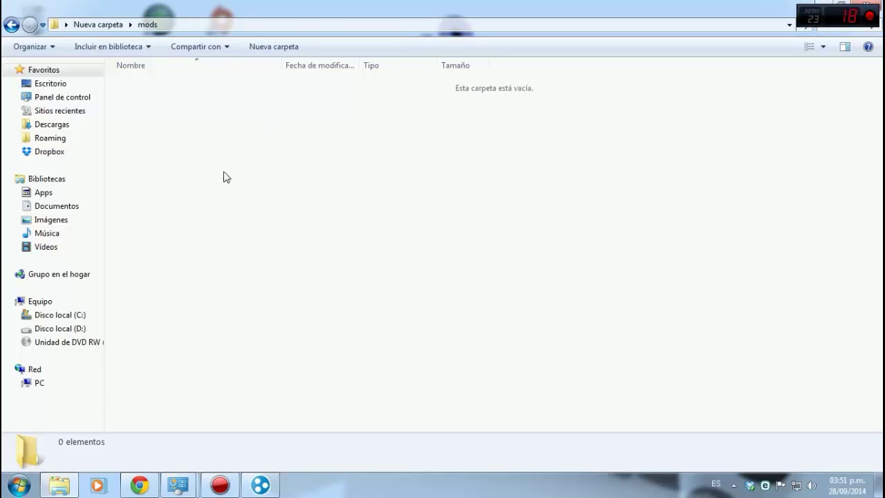
left_click(11, 28)
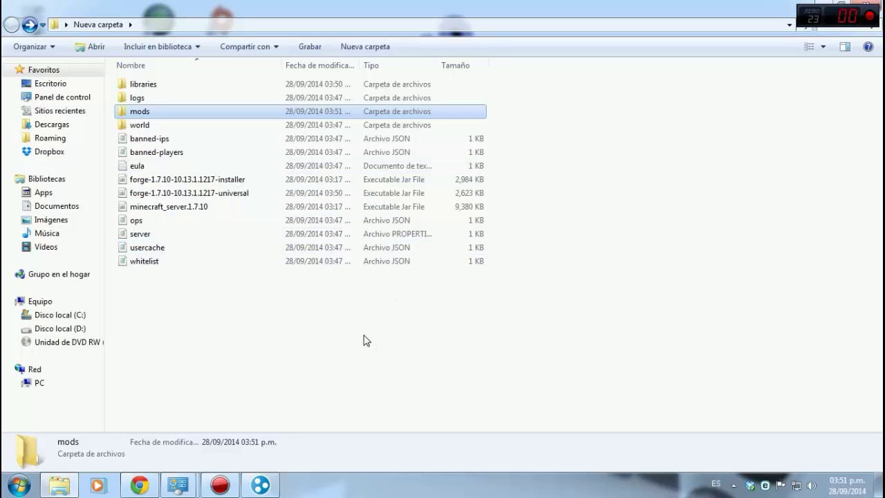
Step: Start the Forge server by running forge-1.7.10-10.13.1.1217-universal from the server folder
left_click(701, 165)
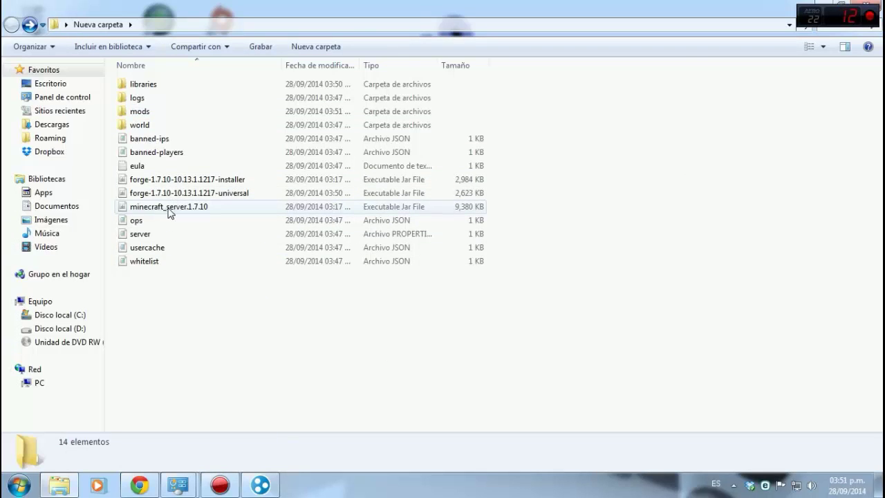
double_click(213, 196)
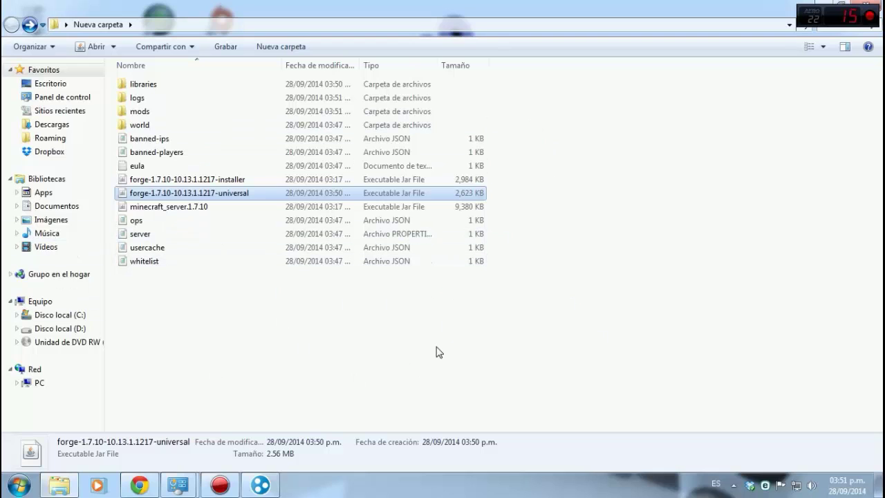
left_click(390, 329)
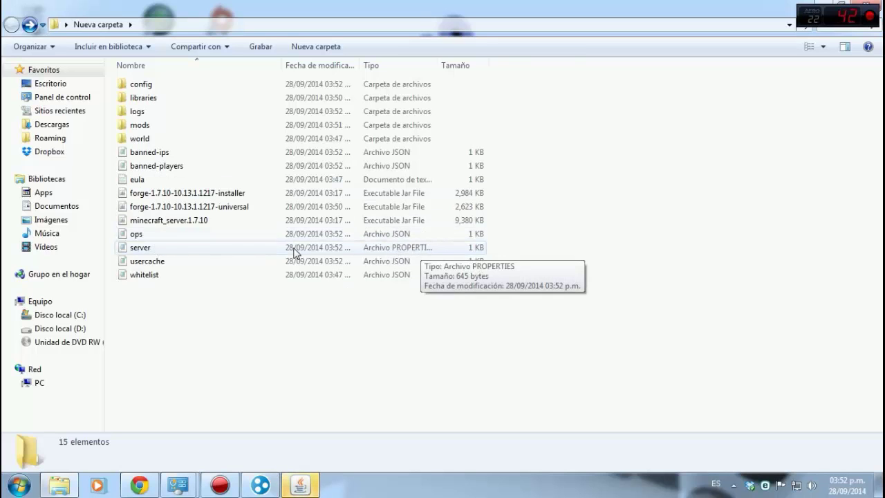
Step: Open the server properties file in the server folder, look through its settings, and put the file aside
double_click(163, 250)
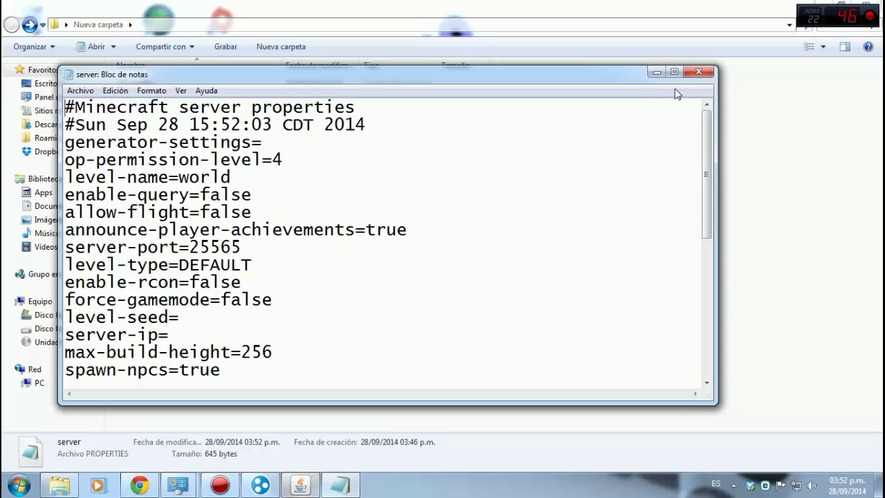
left_click(698, 71)
double_click(149, 251)
scroll(202, 287, "down", 6)
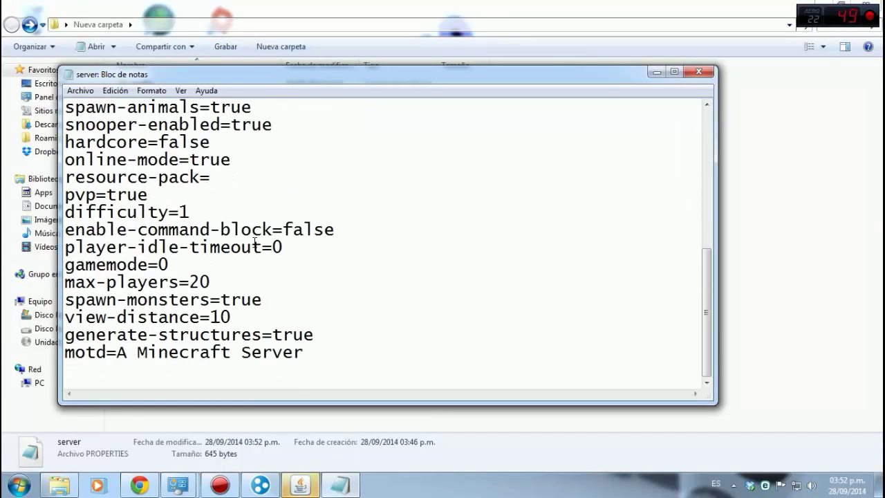
scroll(254, 242, "up", 6)
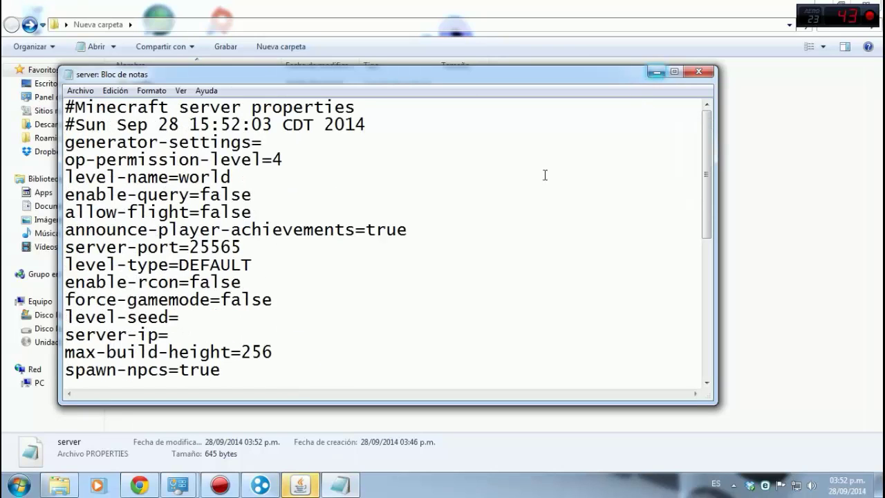
scroll(238, 200, "down", 4)
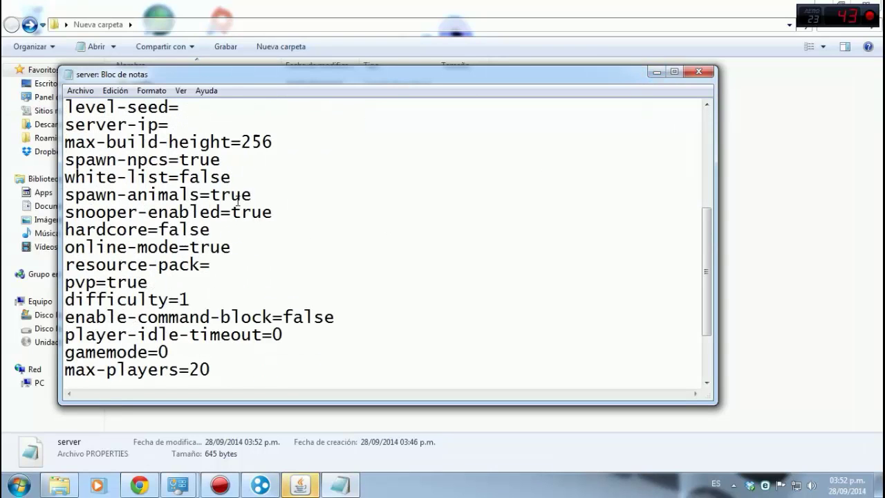
left_click(656, 73)
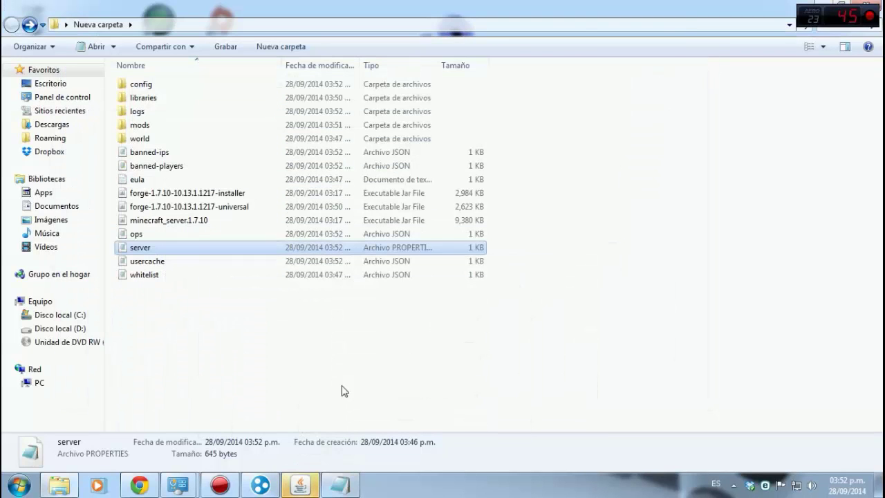
Step: Bring up the Minecraft server console, shut the server down, and return to the beginning of the server properties file
left_click(312, 487)
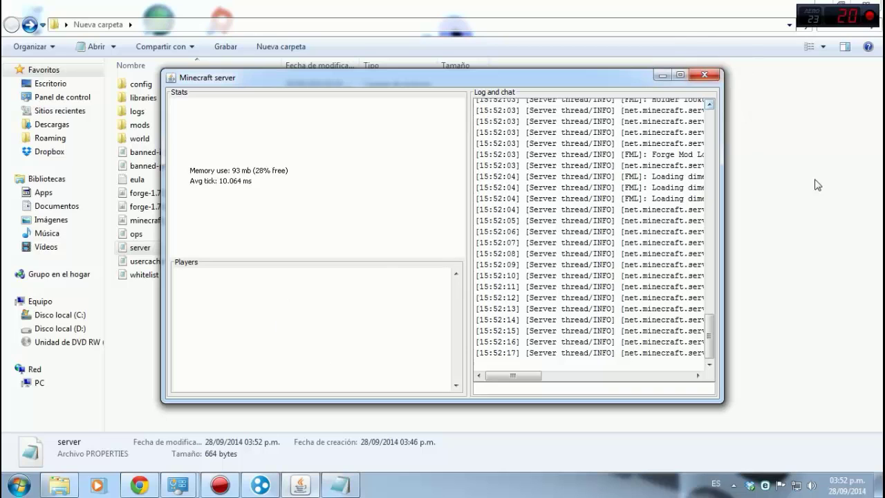
left_click(339, 485)
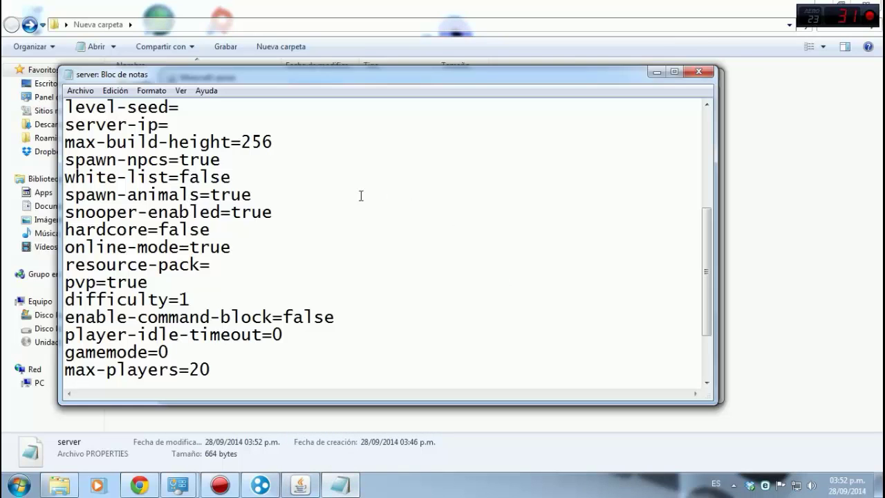
scroll(247, 180, "up", 4)
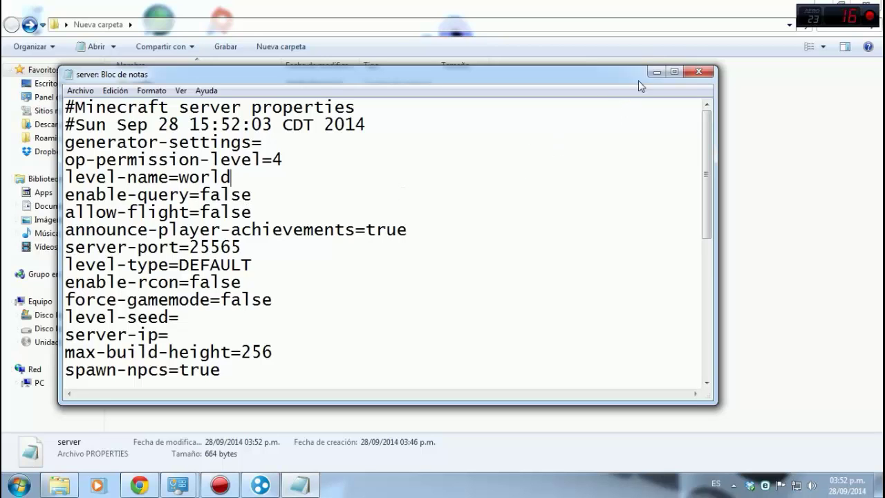
Step: Look at the world folder in the server folder, which the level-name setting refers to
left_click(655, 72)
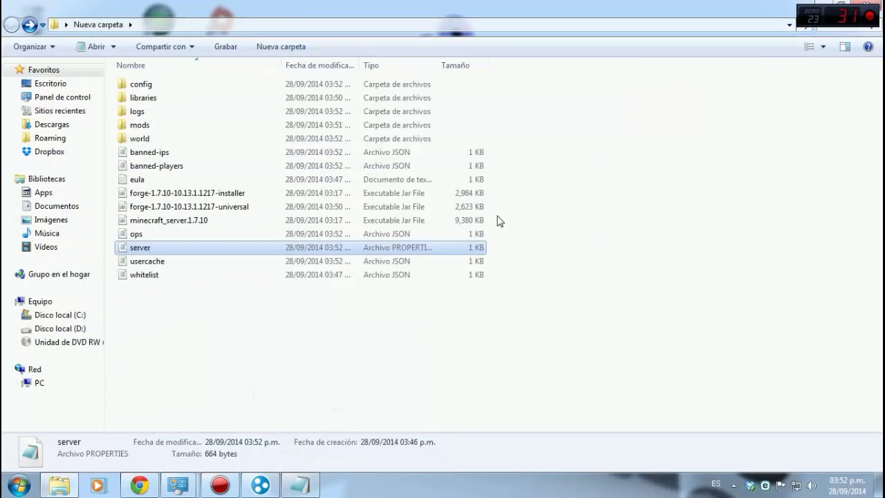
left_click(138, 139)
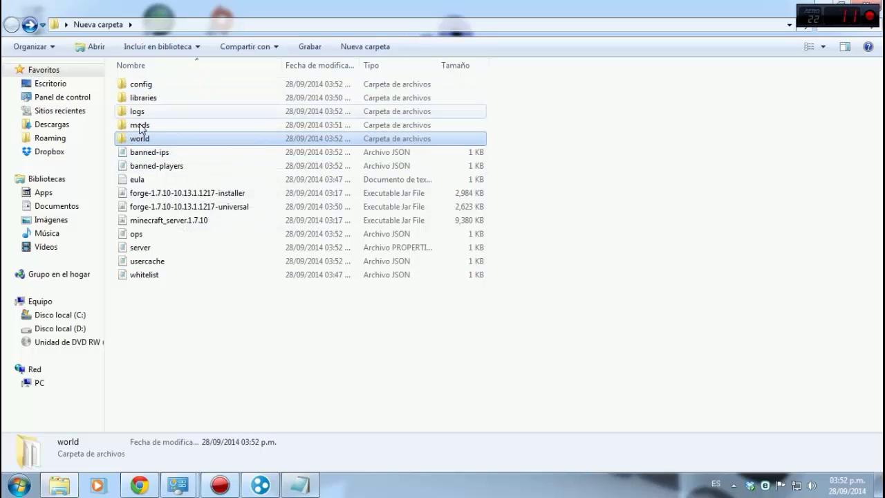
left_click(170, 306)
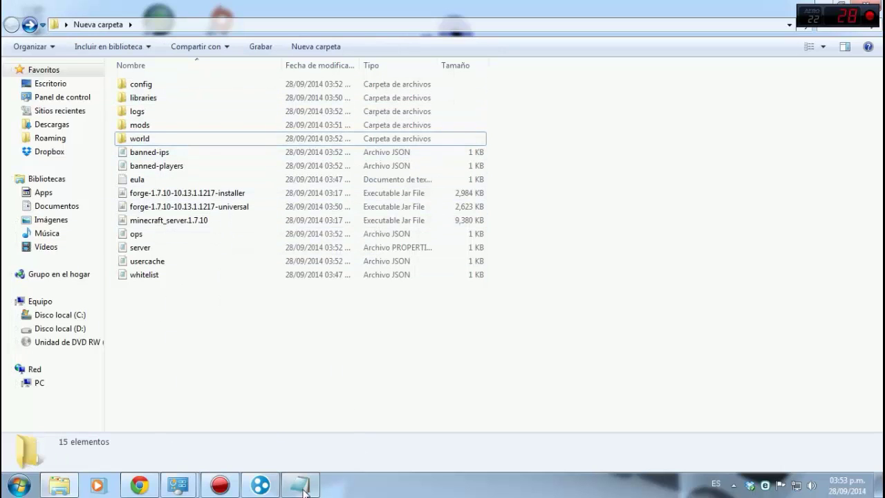
Step: Copy this computer's IPv4 address from LogMeIn Hamachi and set server-ip=25.158.124.64 in the server properties file
double_click(142, 246)
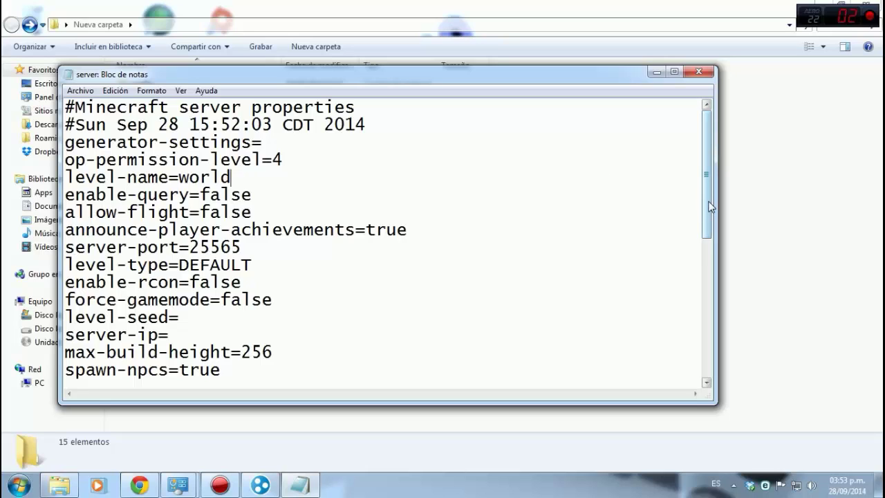
left_click_drag(710, 207, 710, 214)
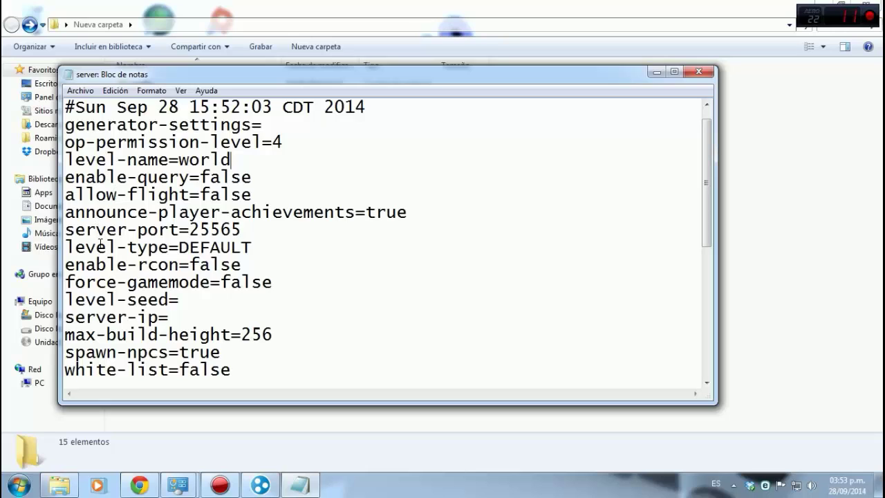
left_click(195, 319)
left_click(260, 484)
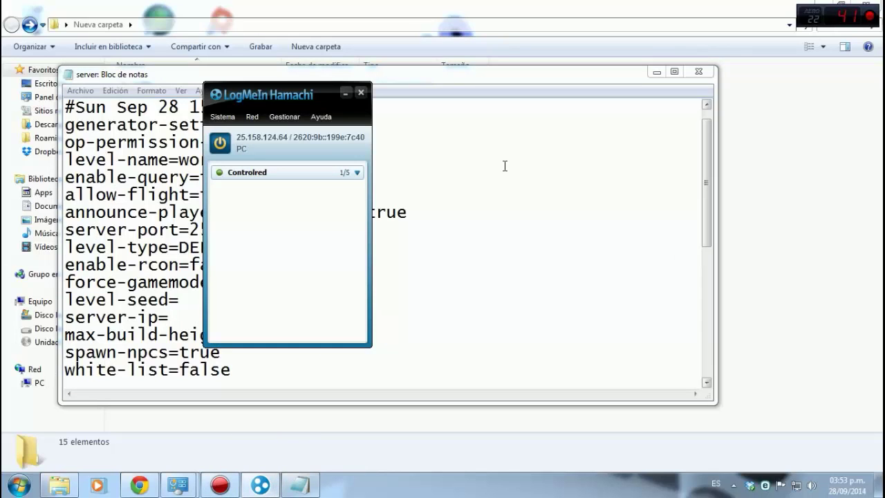
left_click_drag(296, 98, 372, 71)
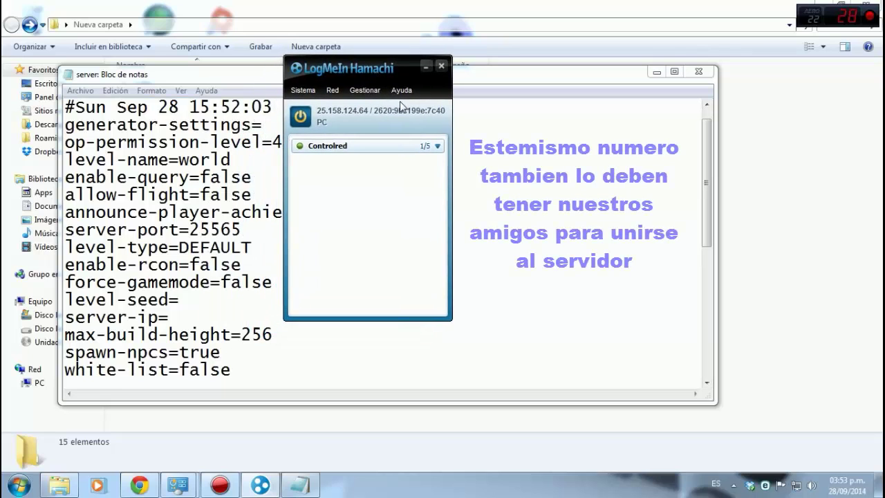
right_click(346, 108)
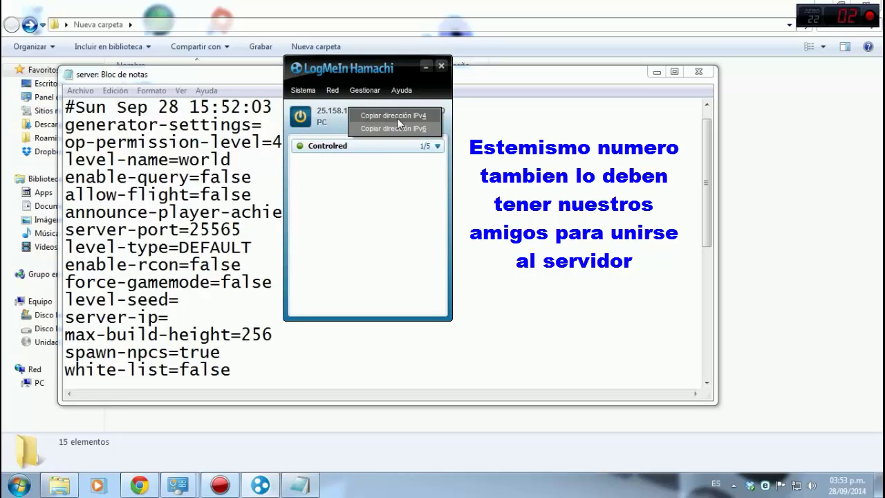
left_click(419, 118)
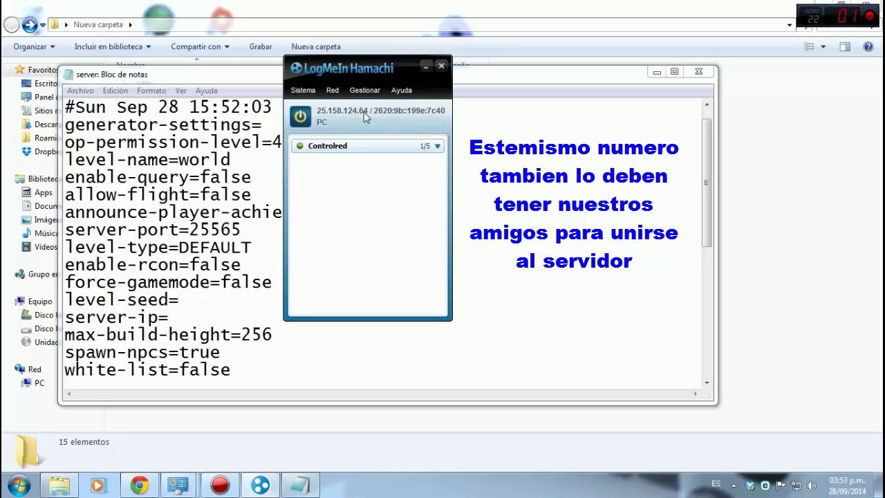
right_click(350, 109)
left_click(374, 116)
left_click(424, 67)
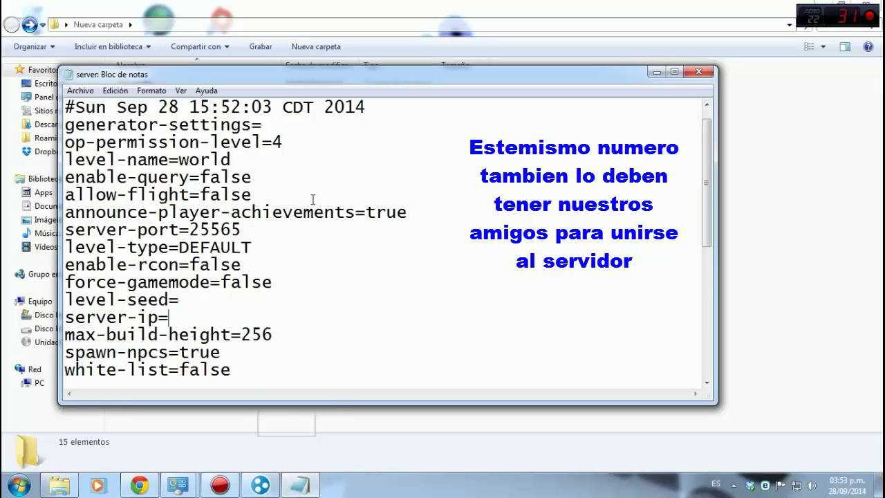
type("25.158.124.64")
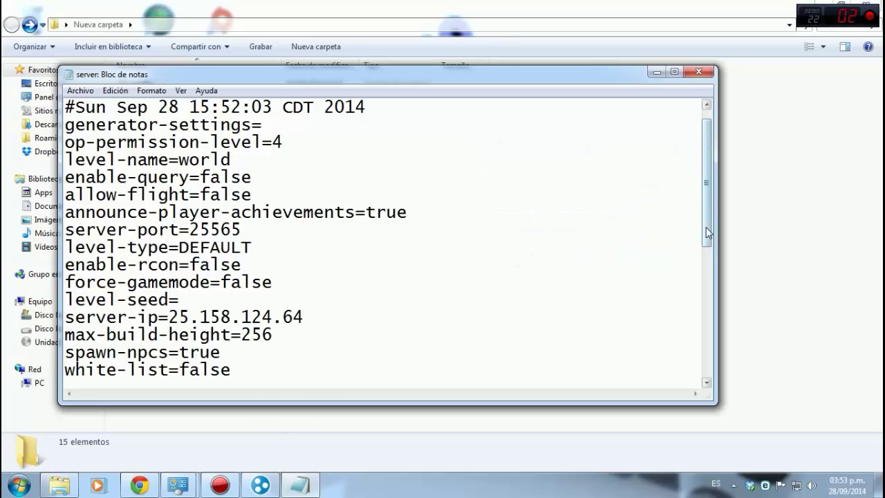
Step: Change the online-mode setting in the server properties file to false
left_click_drag(708, 233, 712, 269)
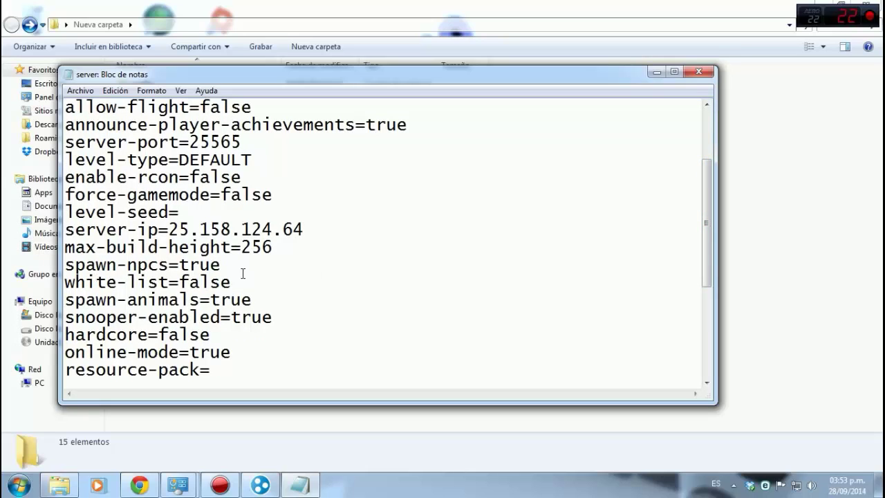
left_click_drag(707, 235, 710, 248)
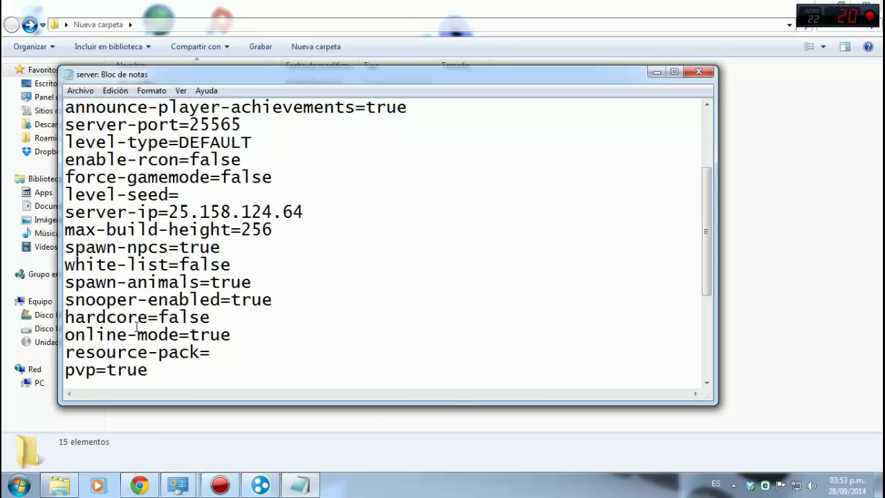
left_click(707, 382)
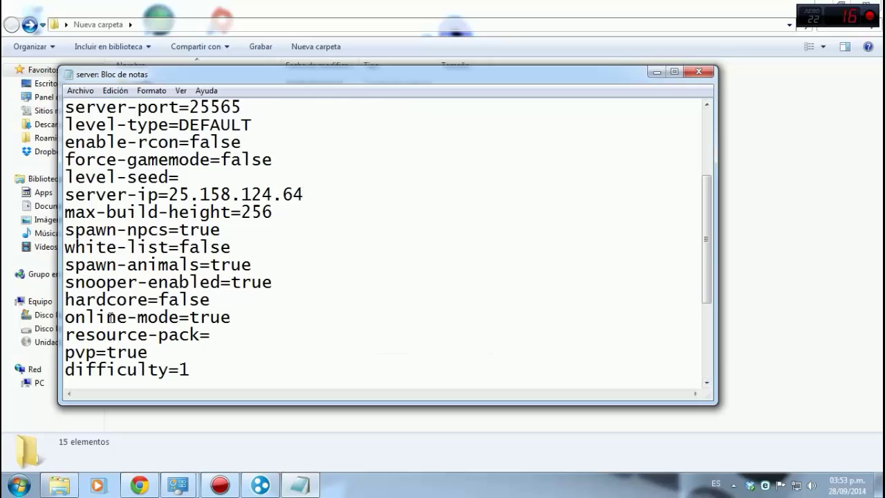
left_click(249, 319)
key("BackSpace")
key("BackSpace")
key("BackSpace")
key("BackSpace")
type("false")
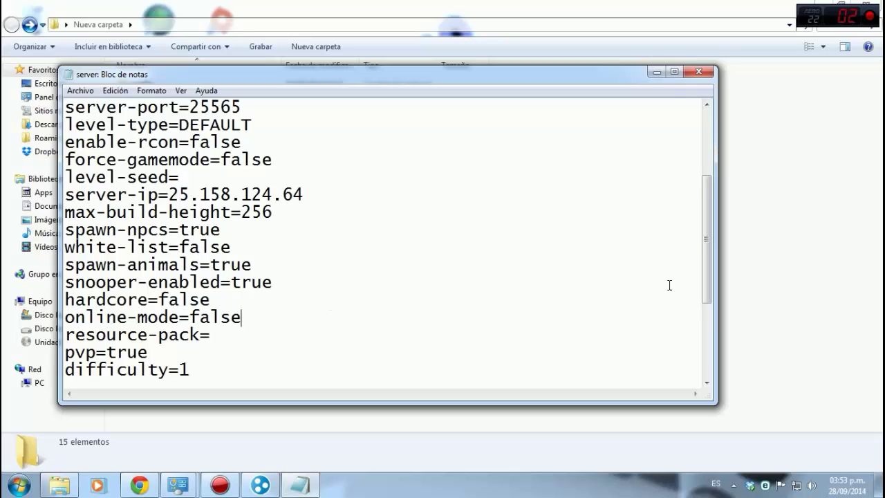
left_click_drag(706, 280, 707, 322)
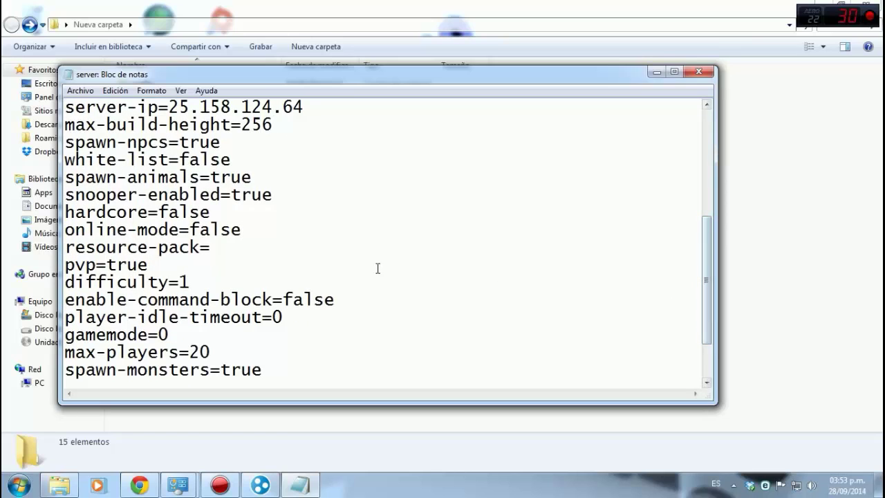